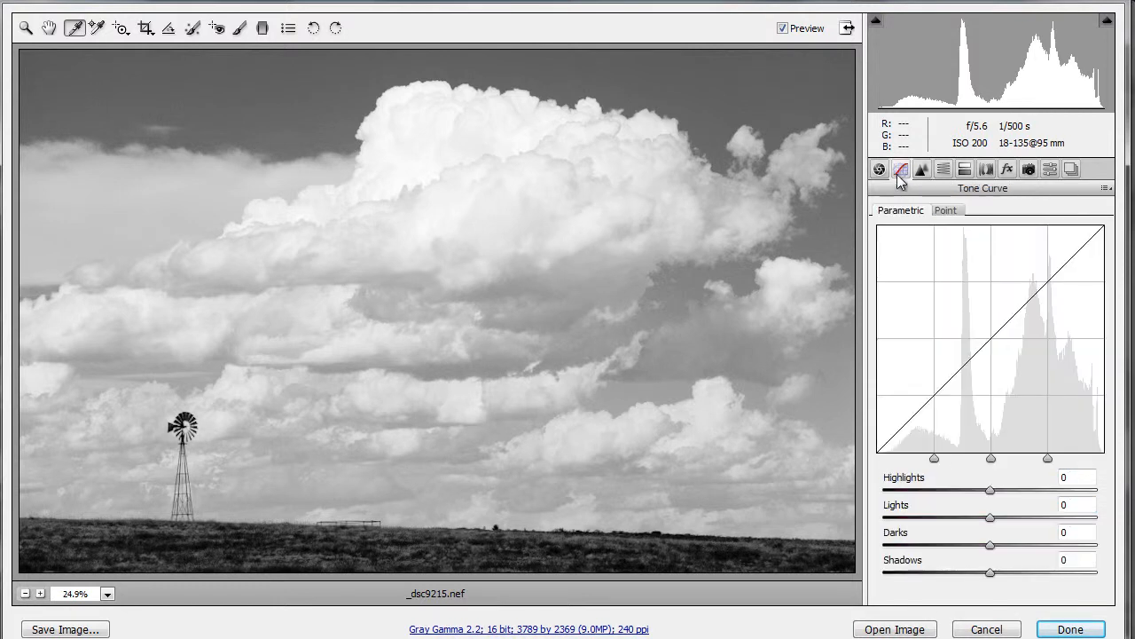
Raise the parametric tone curve's Highlights slightly, set Darks to -23, and open the photo in Photoshop.
{"action": "left_click", "coordinate": [1017, 490]}
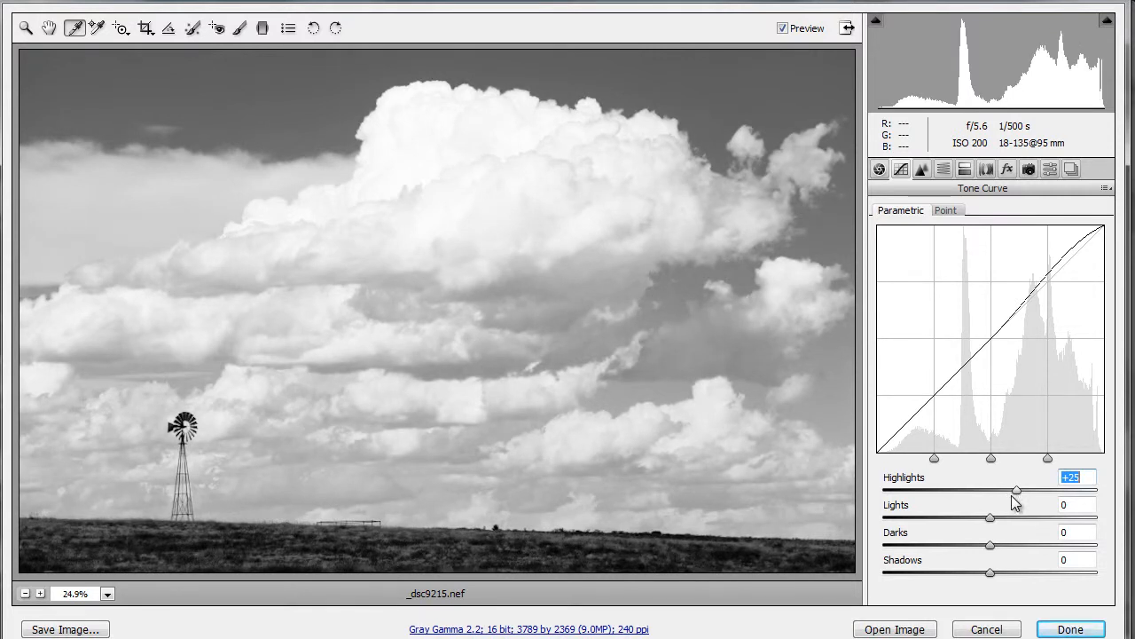
{"action": "left_click", "coordinate": [967, 544]}
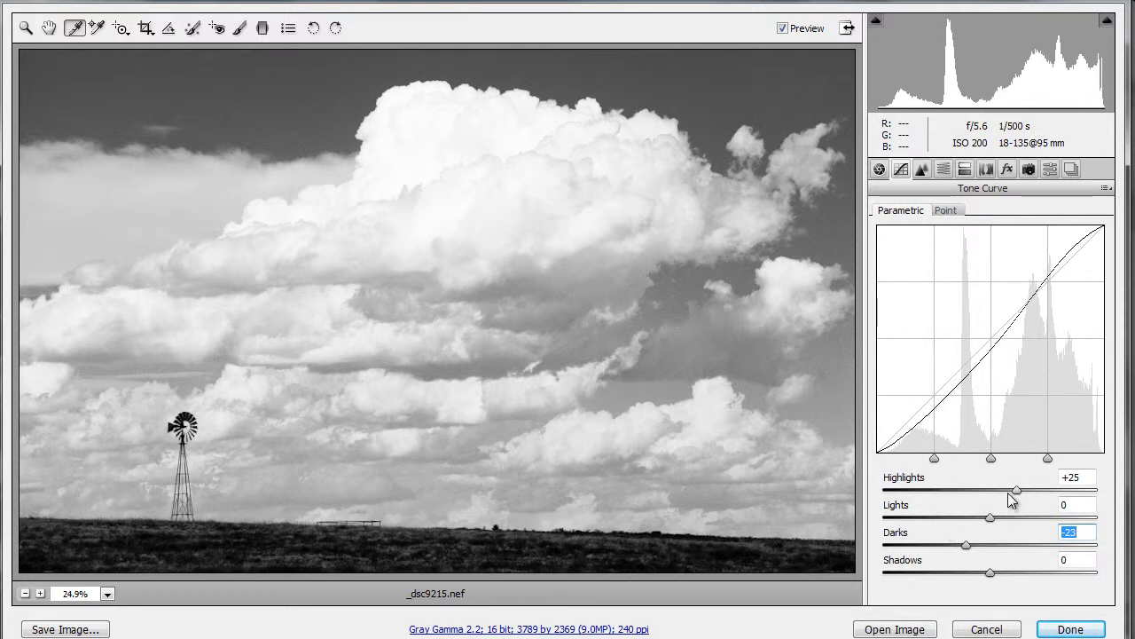
{"action": "left_click_drag", "start_coordinate": [1016, 491], "coordinate": [1005, 491]}
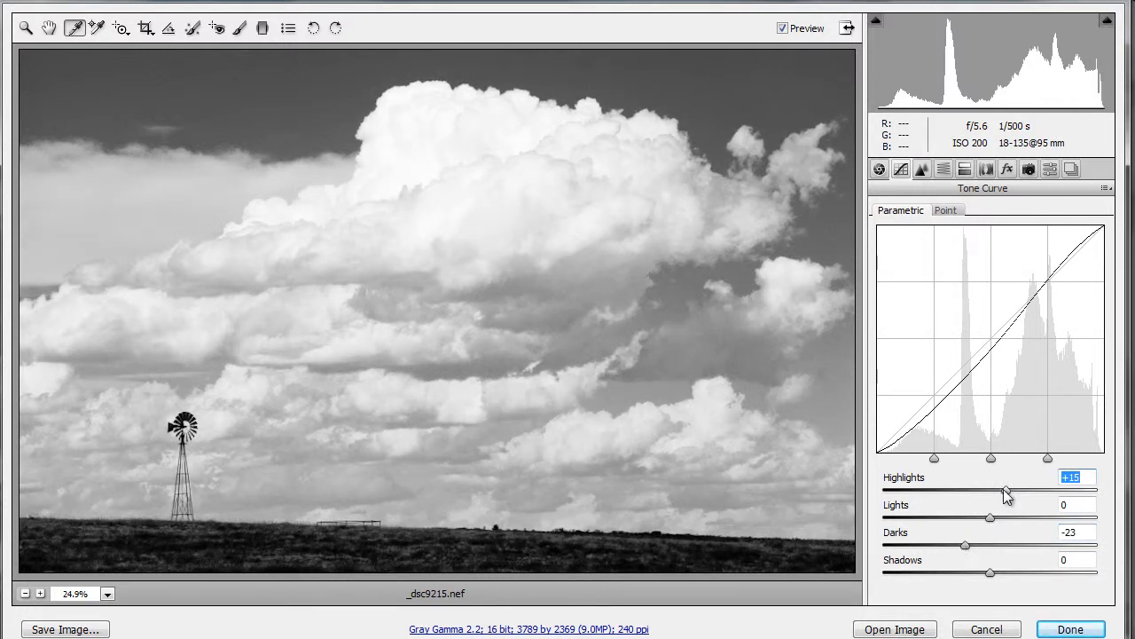
{"action": "left_click_drag", "start_coordinate": [1002, 491], "coordinate": [1001, 491]}
{"action": "left_click", "coordinate": [906, 630]}
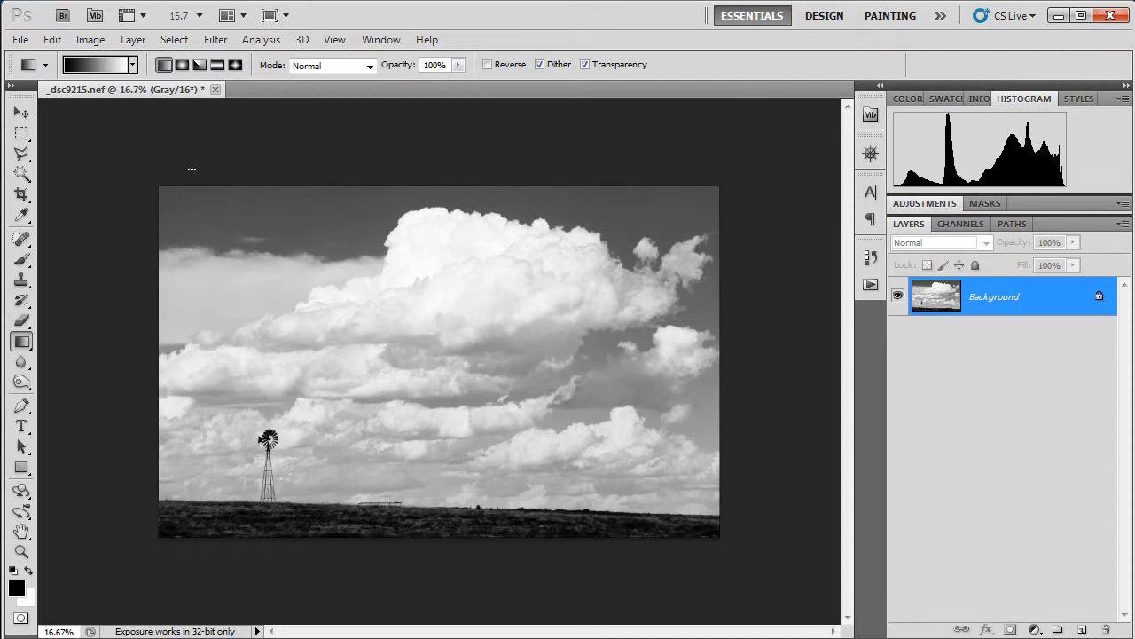
Resize the image to a resolution of 72 pixels/inch and a document width of 12 inches.
{"action": "left_click", "coordinate": [90, 40]}
{"action": "left_click", "coordinate": [133, 167]}
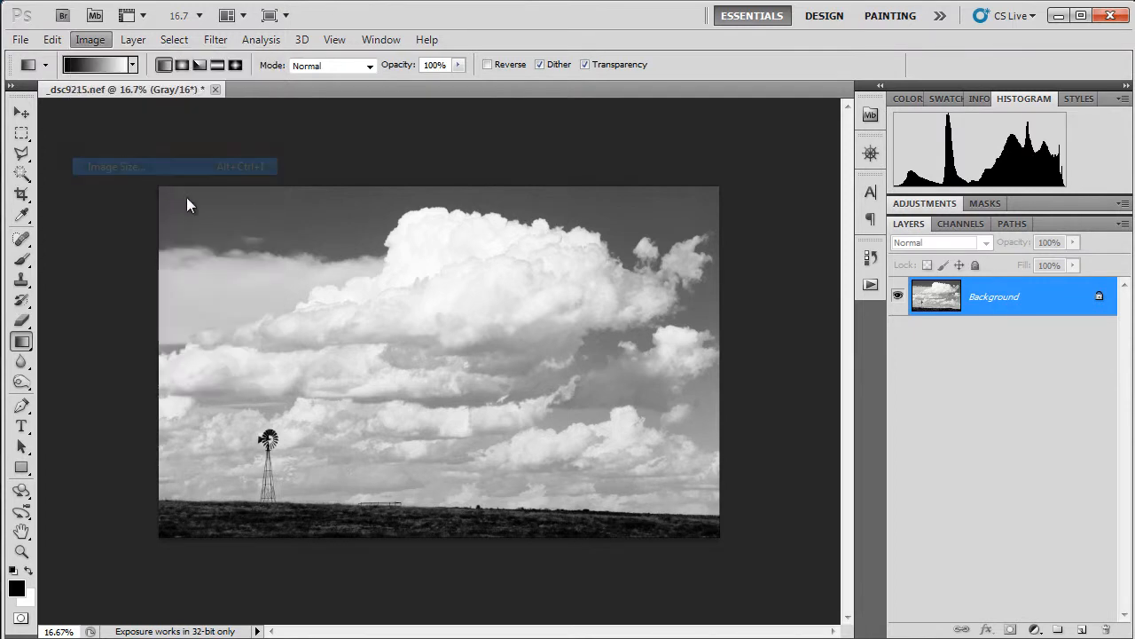
{"action": "double_click", "coordinate": [741, 445]}
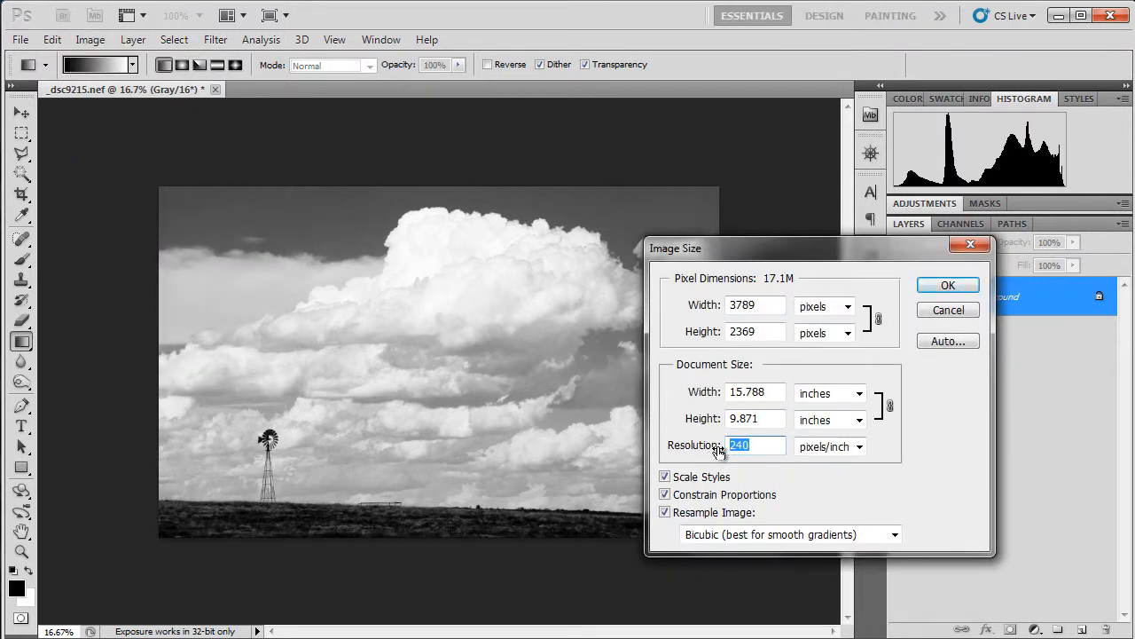
{"action": "type", "text": "72"}
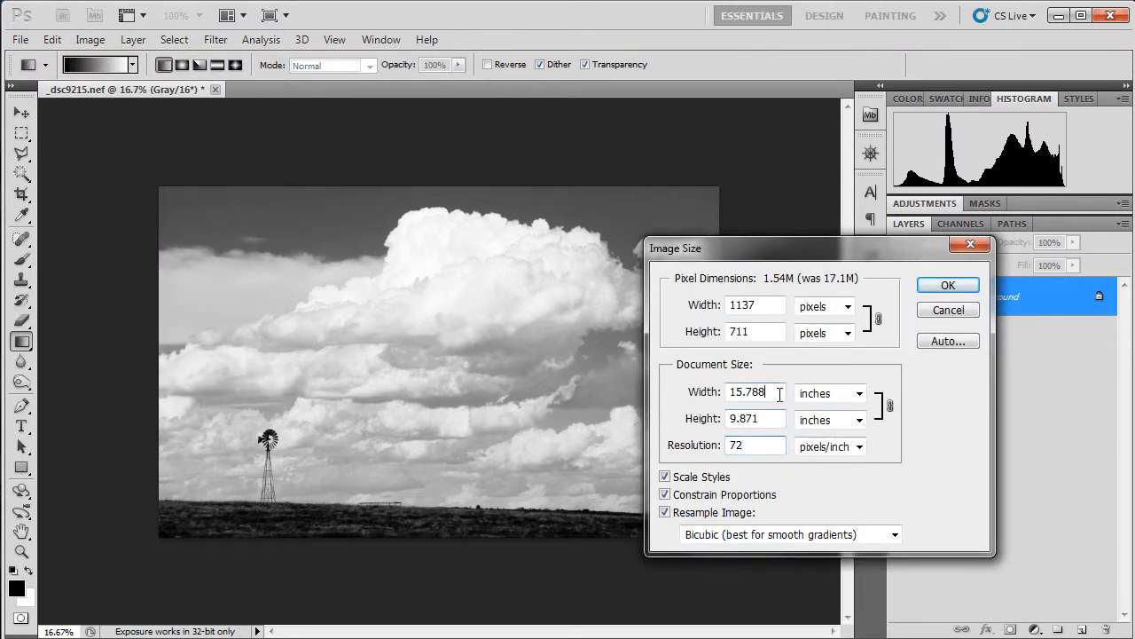
{"action": "left_click_drag", "start_coordinate": [781, 393], "coordinate": [705, 399]}
{"action": "type", "text": "12"}
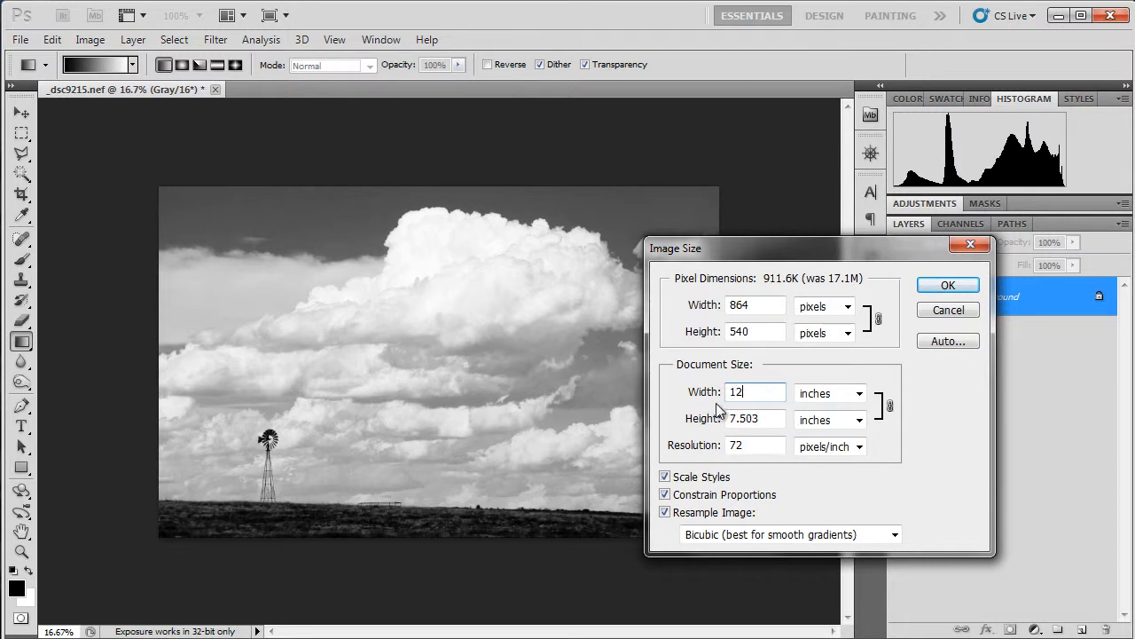
{"action": "left_click", "coordinate": [947, 285]}
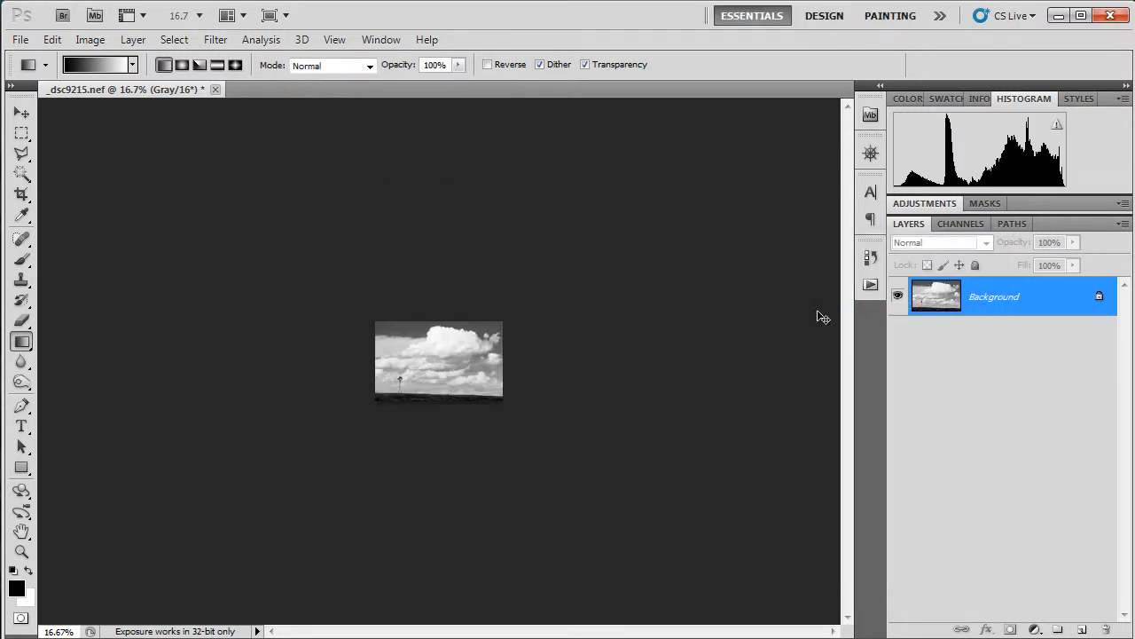
Convert the resized image to RGB Color mode.
{"action": "key", "text": "ctrl+plus"}
{"action": "key", "text": "ctrl+plus"}
{"action": "key", "text": "ctrl+plus"}
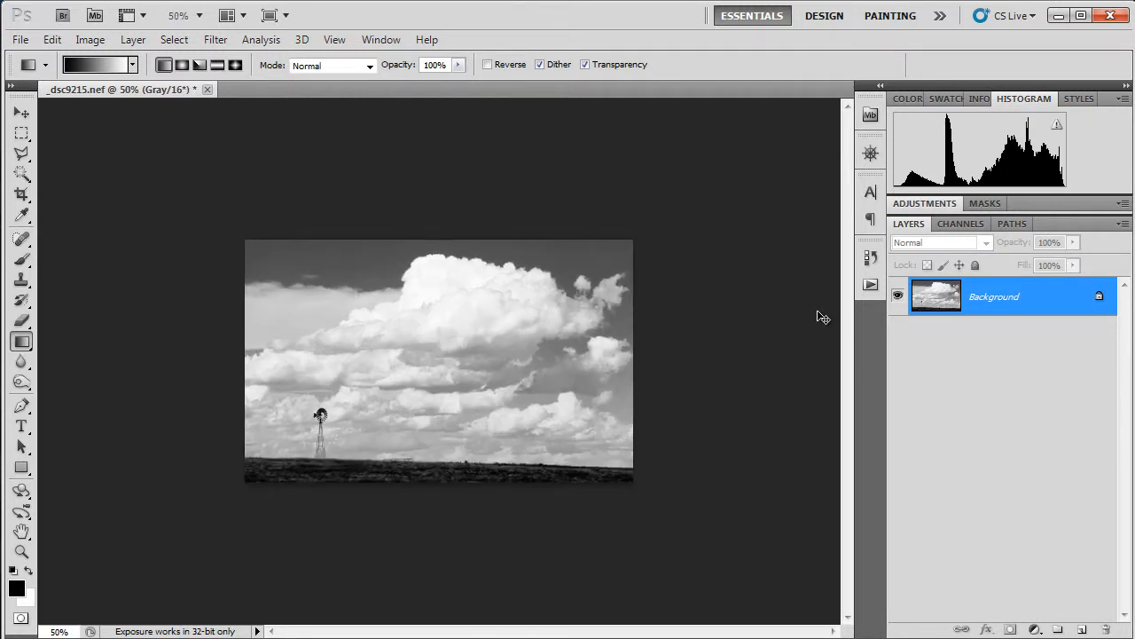
{"action": "key", "text": "ctrl+plus"}
{"action": "key", "text": "ctrl+plus"}
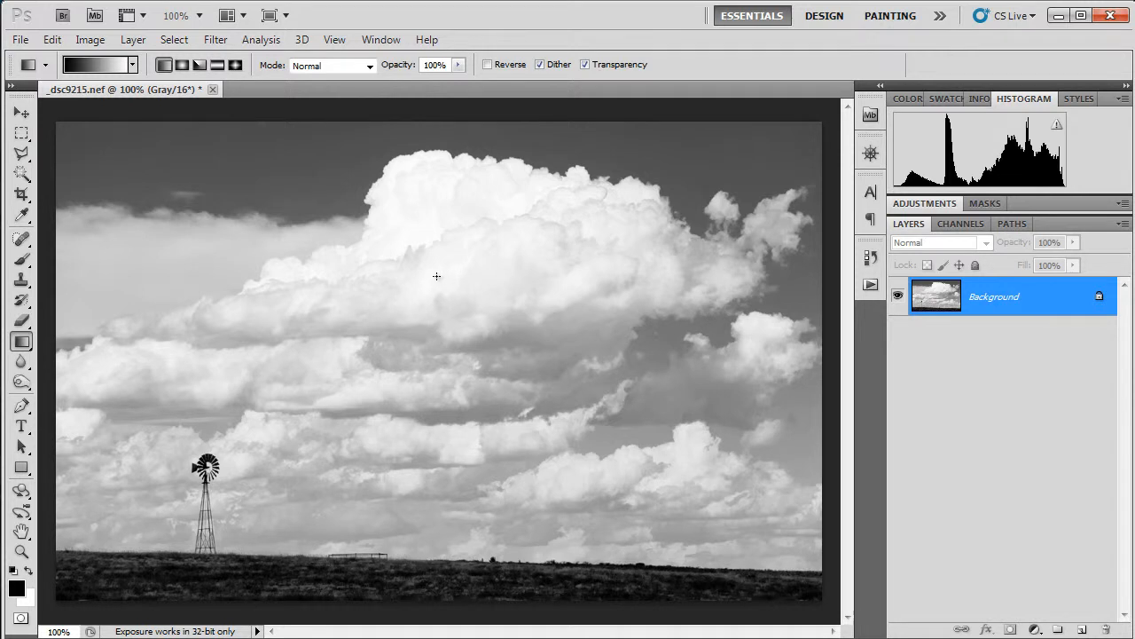
{"action": "left_click", "coordinate": [89, 40]}
{"action": "mouse_move", "coordinate": [139, 59]}
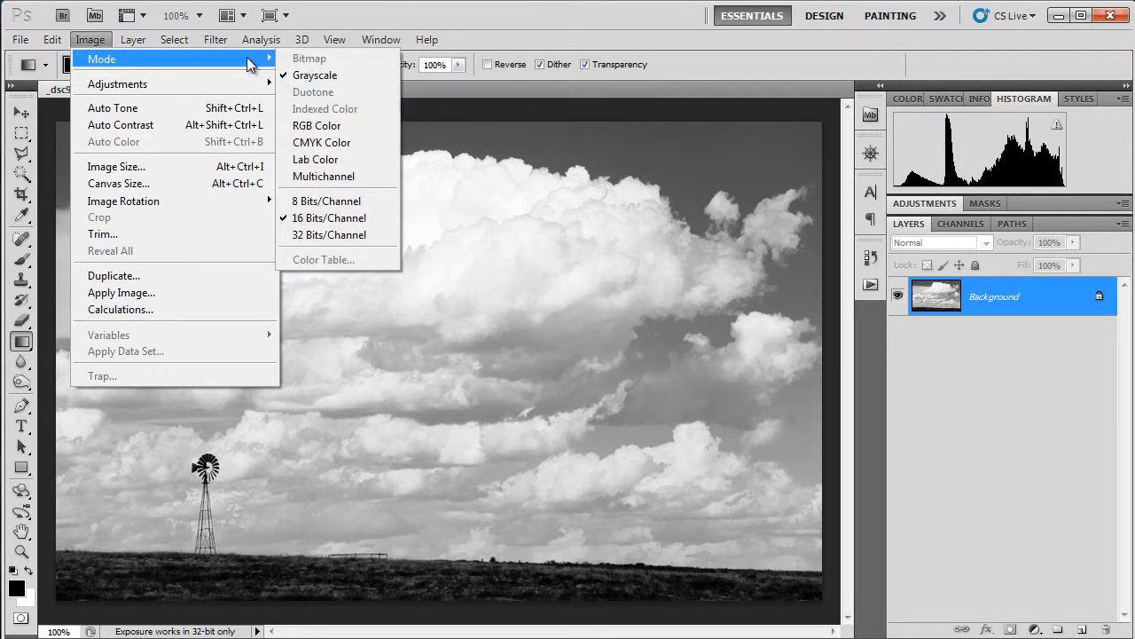
{"action": "left_click", "coordinate": [342, 130]}
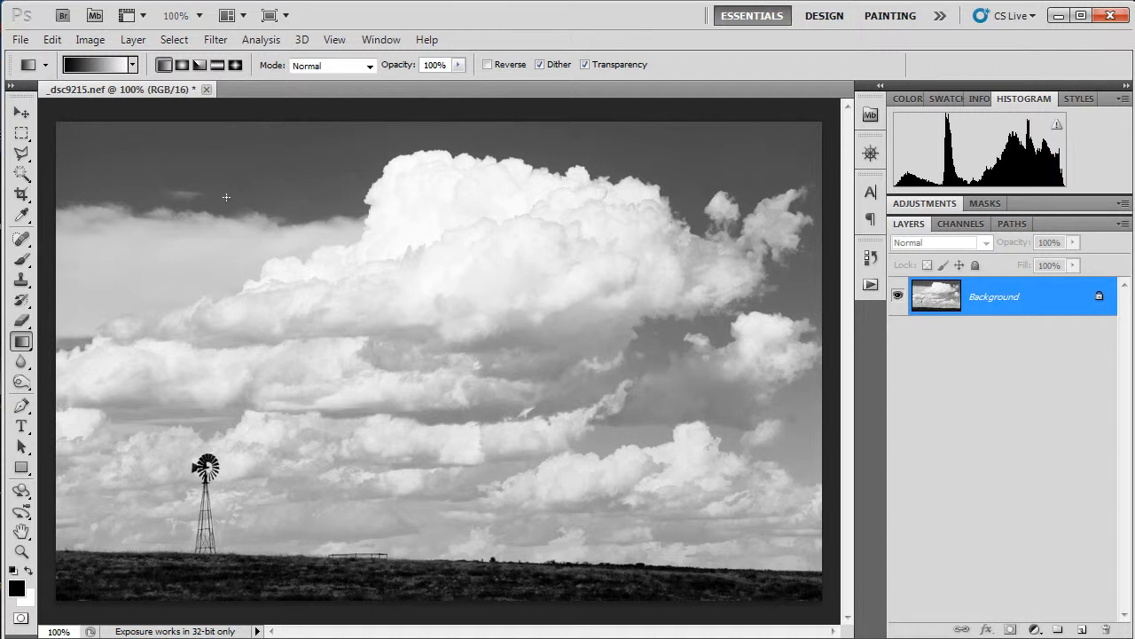
Add a Curves adjustment layer with points at input 84, output 44 and input 168, output 151, and refresh the histogram.
{"action": "left_click", "coordinate": [1035, 630]}
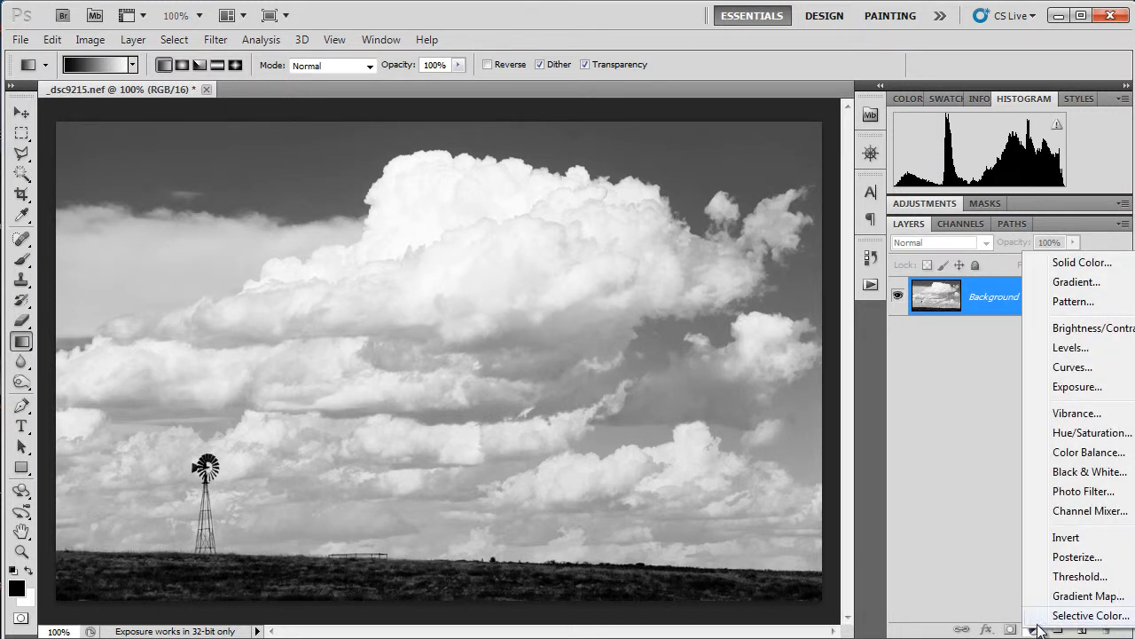
{"action": "left_click", "coordinate": [1062, 367]}
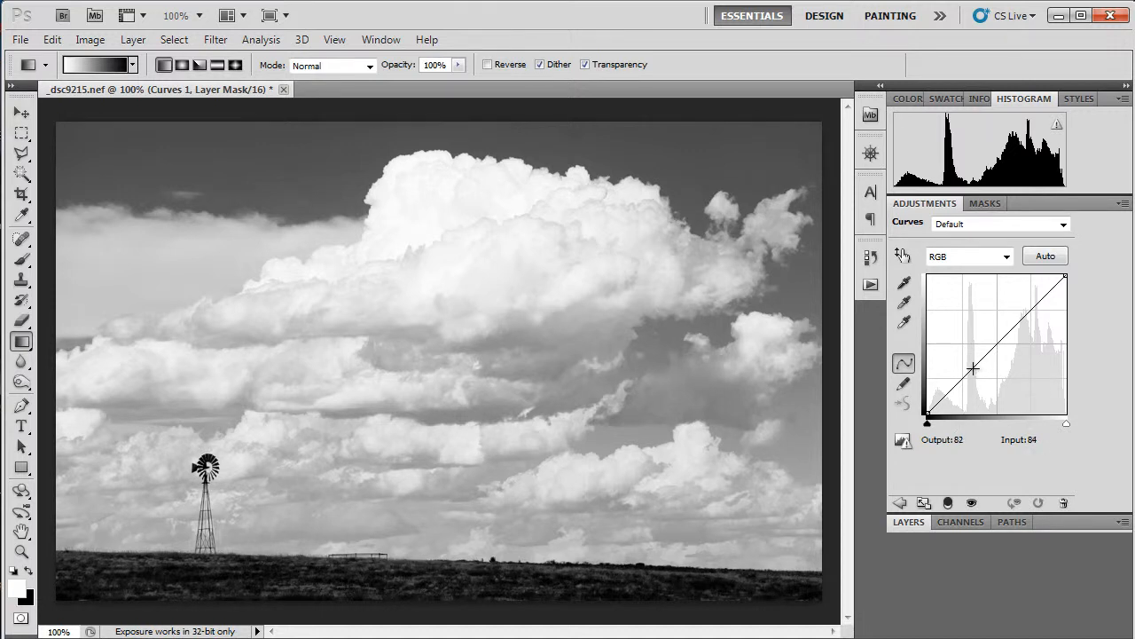
{"action": "left_click_drag", "start_coordinate": [970, 370], "coordinate": [973, 390]}
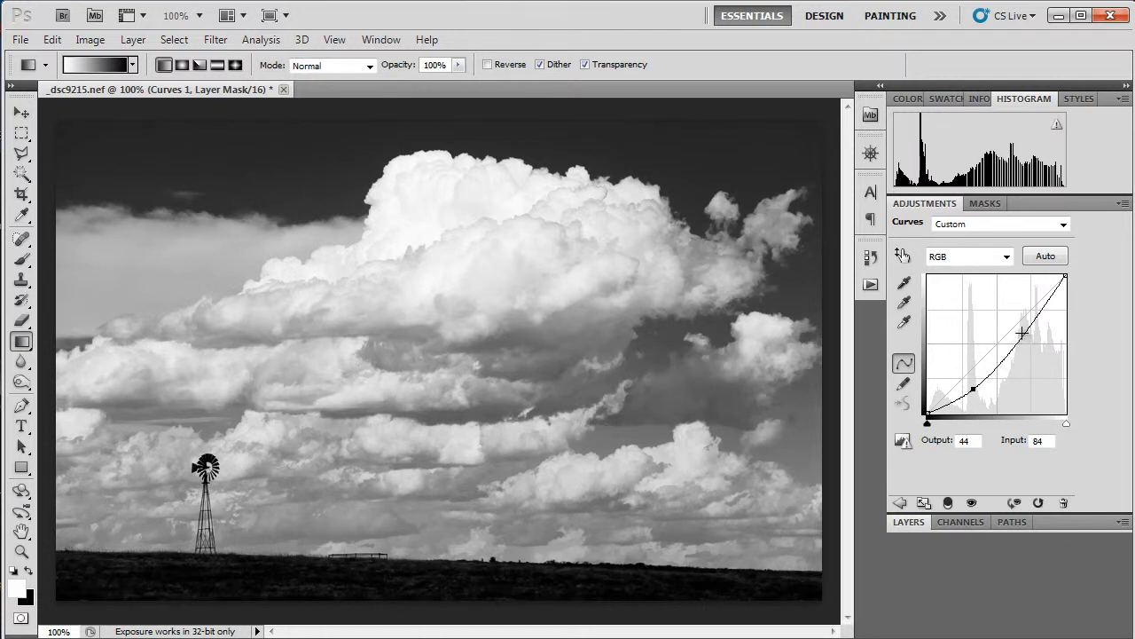
{"action": "left_click", "coordinate": [1020, 332]}
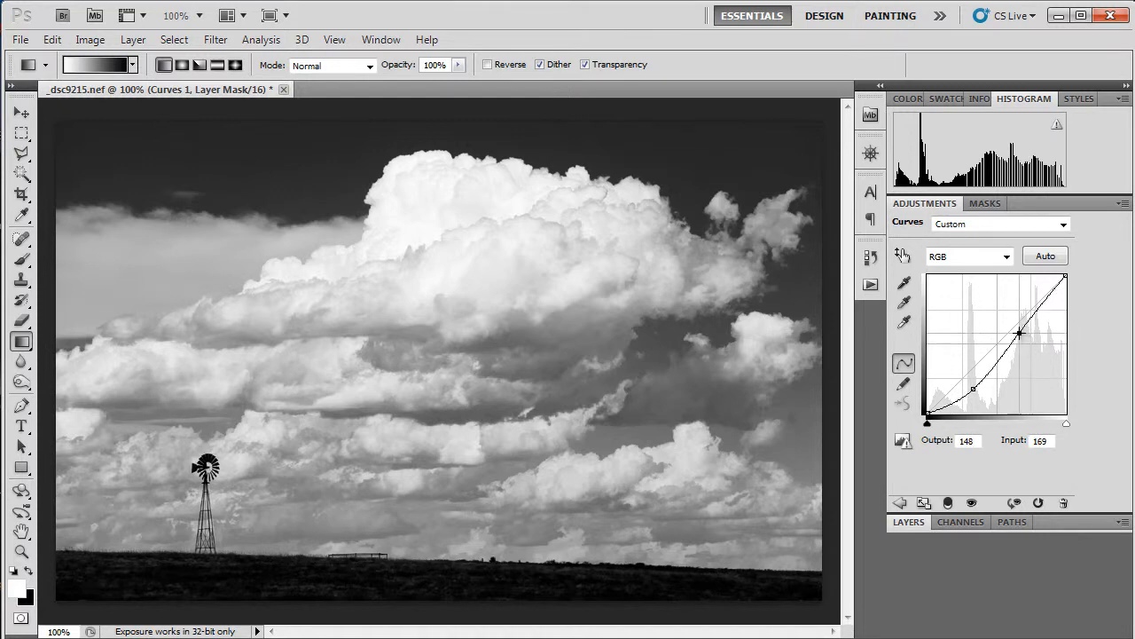
{"action": "left_click_drag", "start_coordinate": [1020, 332], "coordinate": [1019, 332]}
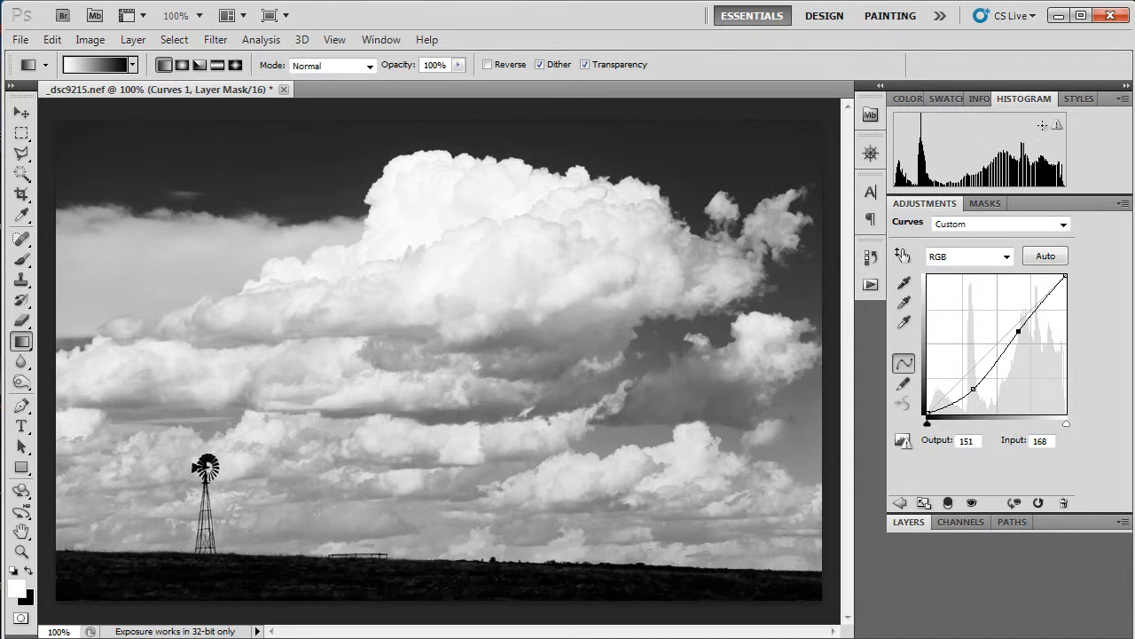
{"action": "left_click", "coordinate": [1057, 124]}
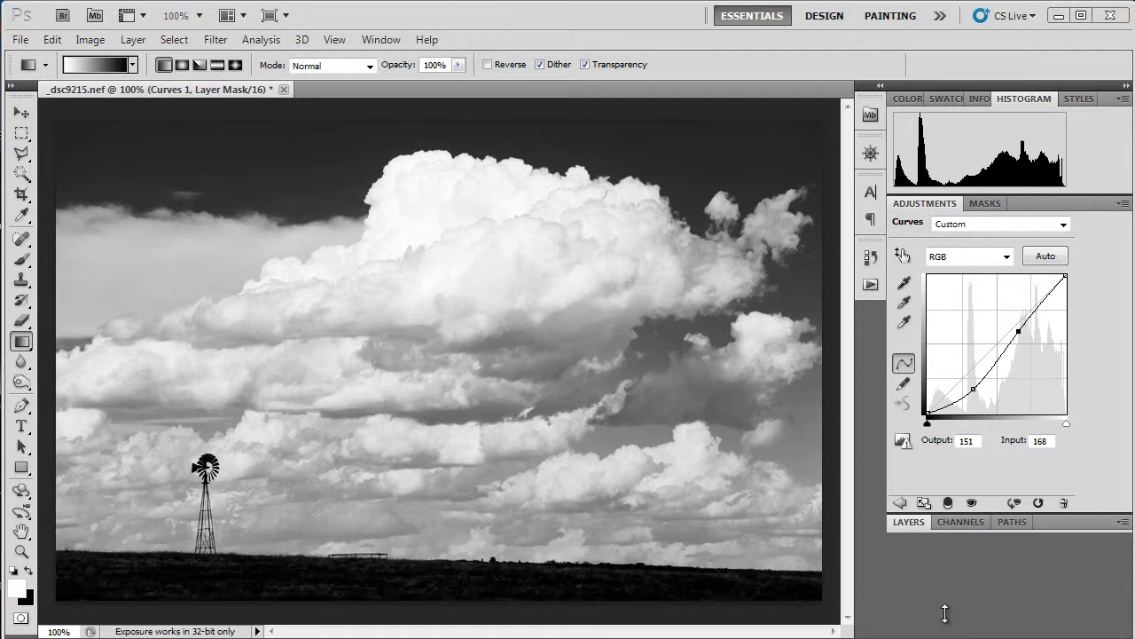
Set up the Brush tool with black as foreground color and a soft round tip at 0% hardness for the Curves layer's mask.
{"action": "left_click", "coordinate": [906, 524]}
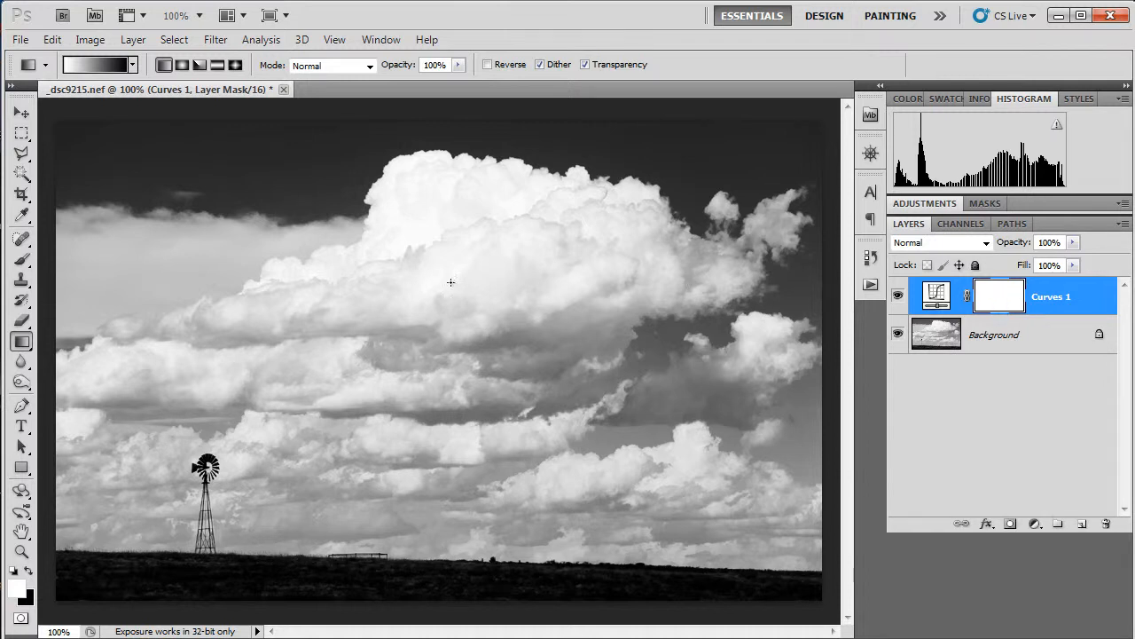
{"action": "left_click", "coordinate": [22, 238]}
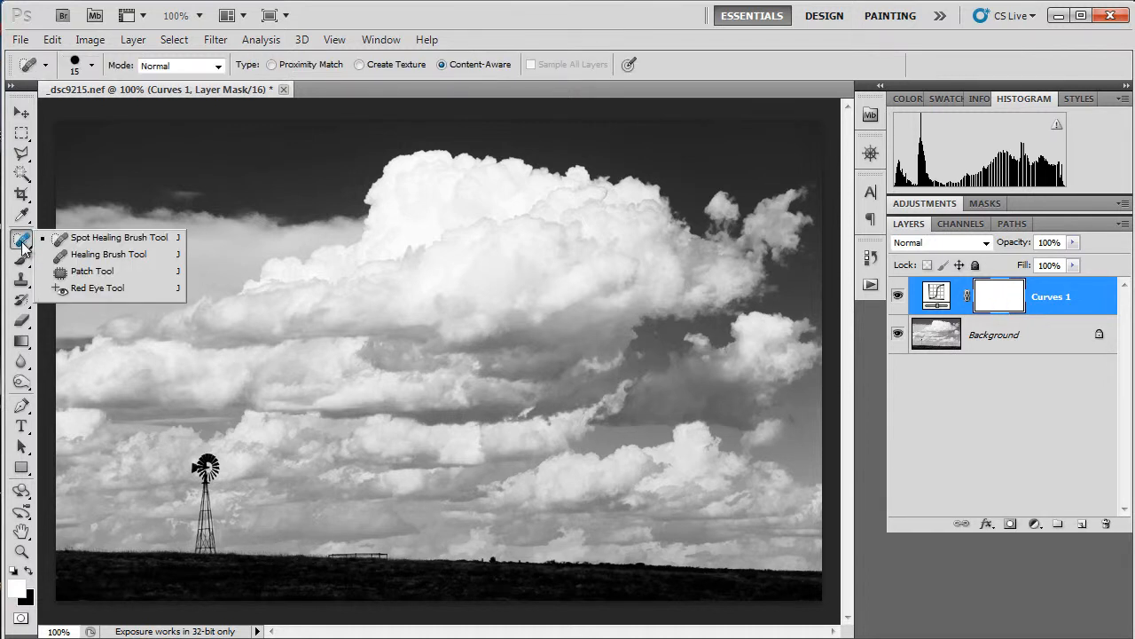
{"action": "left_click", "coordinate": [25, 261]}
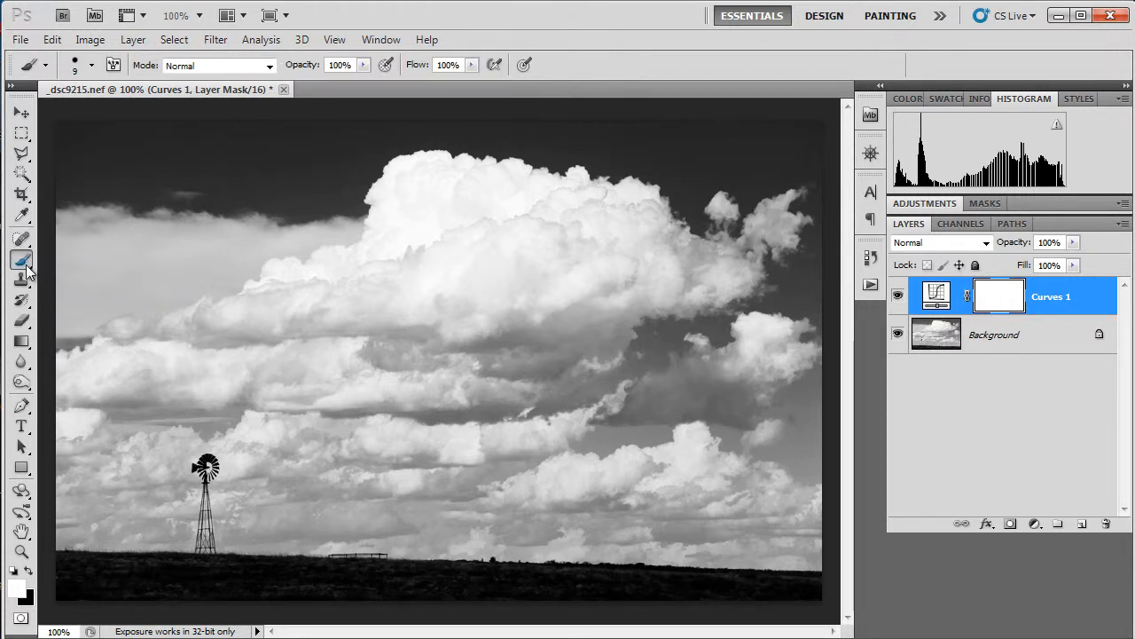
{"action": "left_click", "coordinate": [28, 570]}
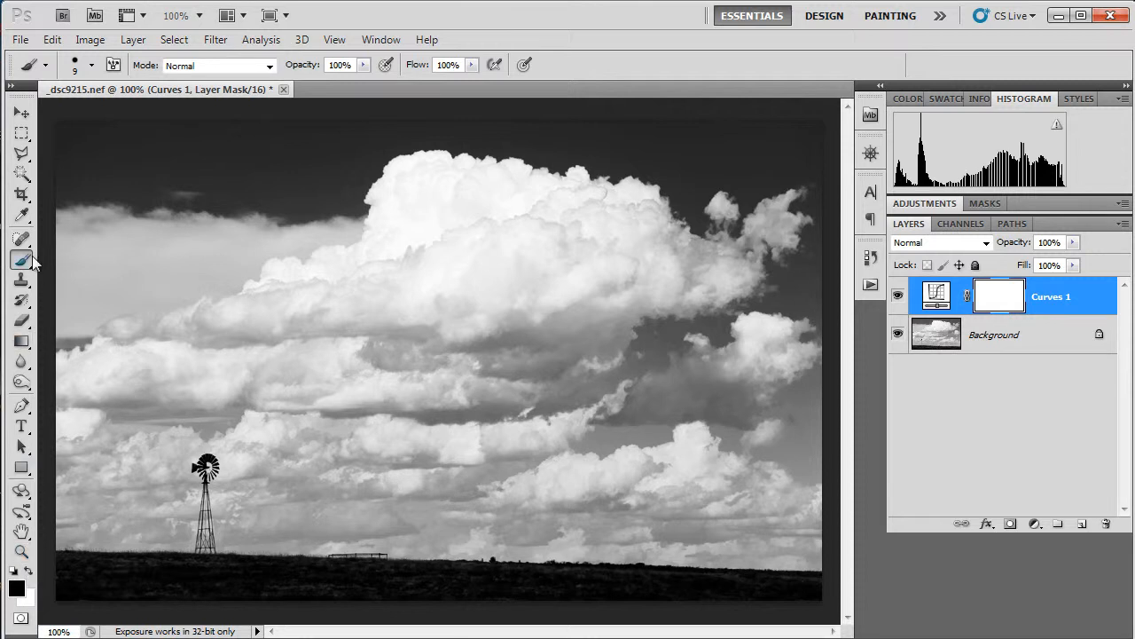
{"action": "left_click", "coordinate": [92, 65]}
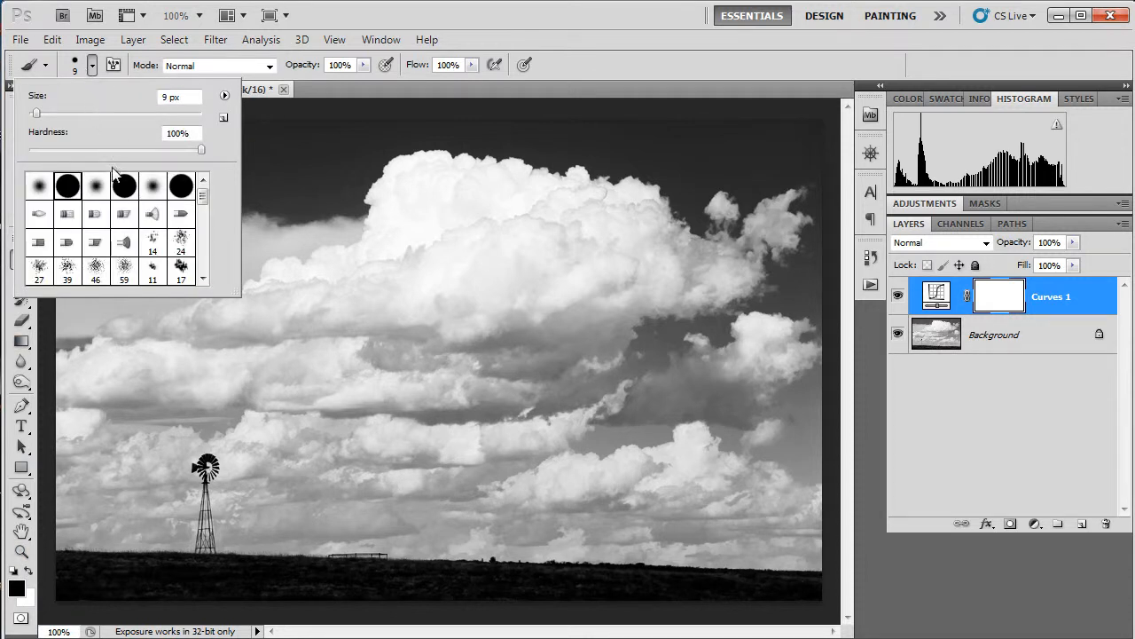
{"action": "left_click", "coordinate": [39, 185]}
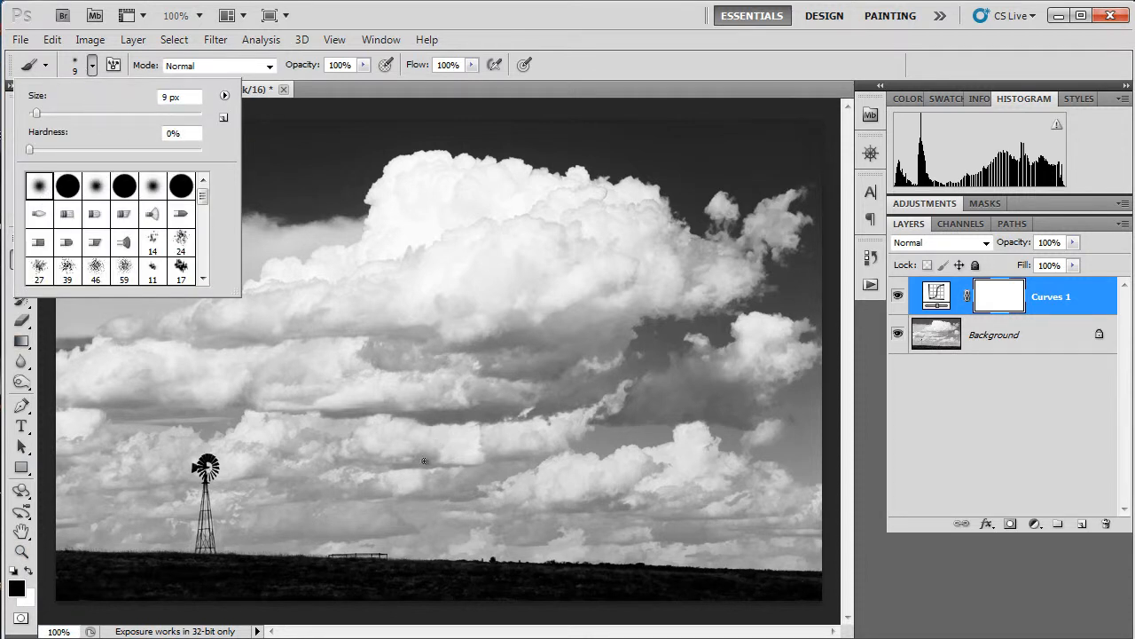
{"action": "left_click", "coordinate": [375, 585]}
Paint over the dark ground along the horizon on the Curves mask with a 70 px brush at 29% opacity.
{"action": "key", "text": "bracketright"}
{"action": "key", "text": "bracketright"}
{"action": "key", "text": "bracketright"}
{"action": "key", "text": "bracketright"}
{"action": "key", "text": "bracketright"}
{"action": "key", "text": "bracketright"}
{"action": "key", "text": "bracketright"}
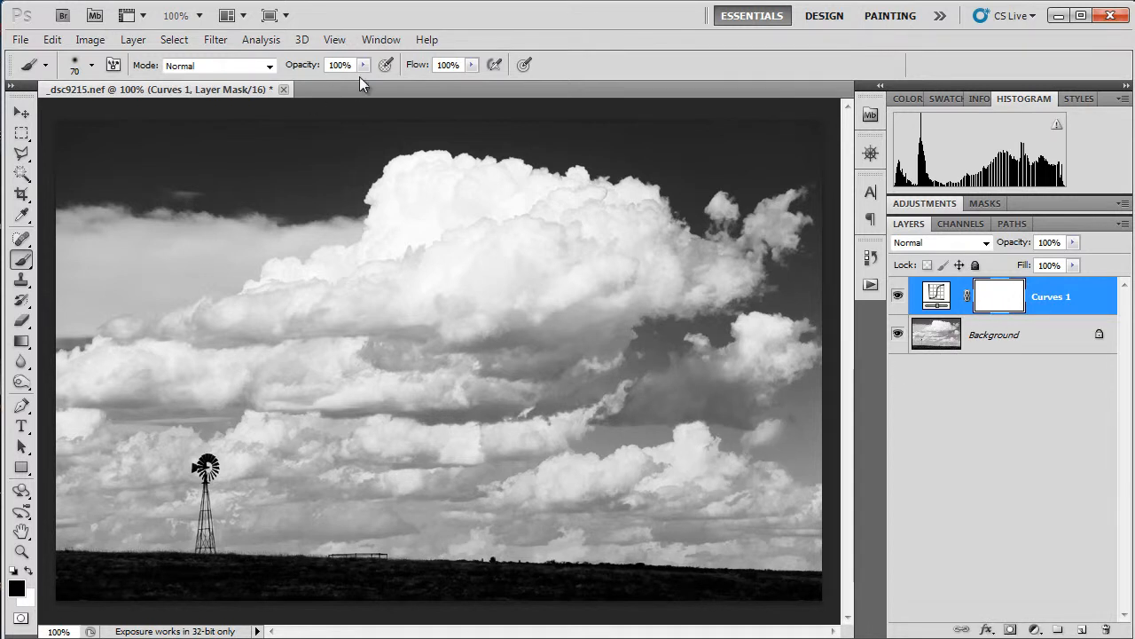
{"action": "left_click_drag", "start_coordinate": [364, 66], "coordinate": [295, 84]}
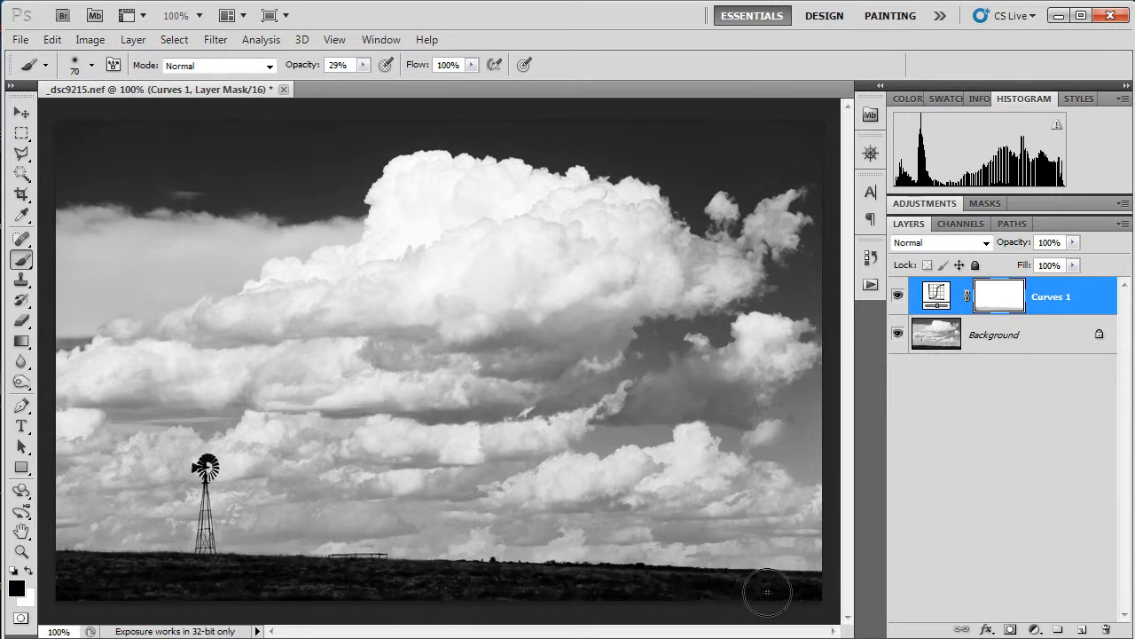
{"action": "left_click_drag", "start_coordinate": [767, 592], "coordinate": [882, 585]}
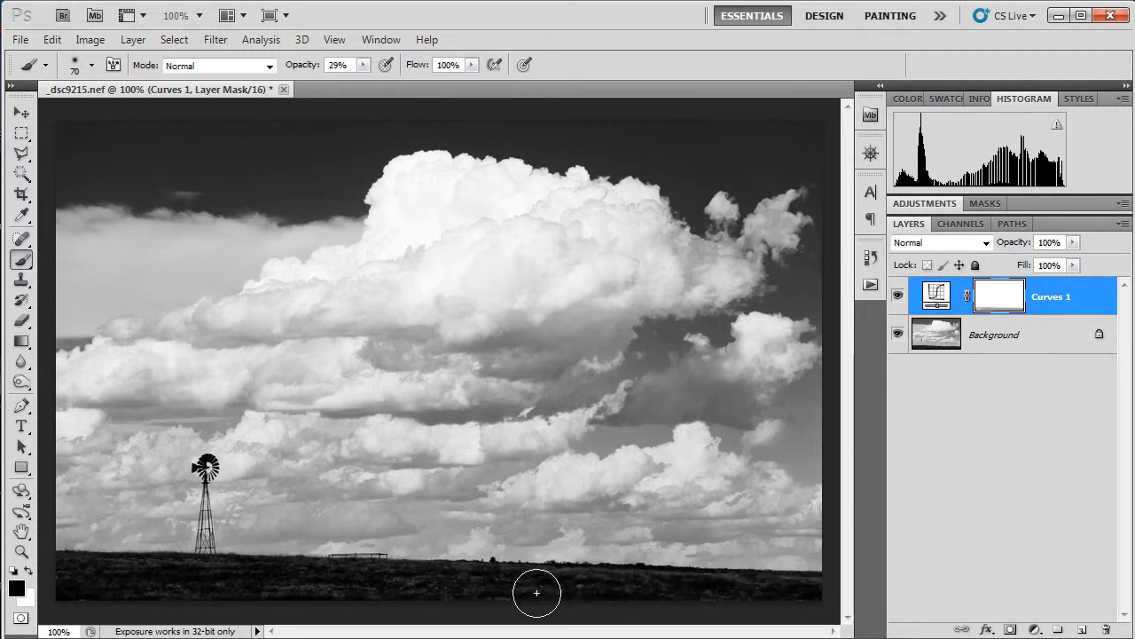
{"action": "mouse_move", "coordinate": [702, 597]}
{"action": "left_mouse_down"}
{"action": "mouse_move", "coordinate": [821, 599]}
{"action": "mouse_move", "coordinate": [624, 600]}
{"action": "left_mouse_up"}
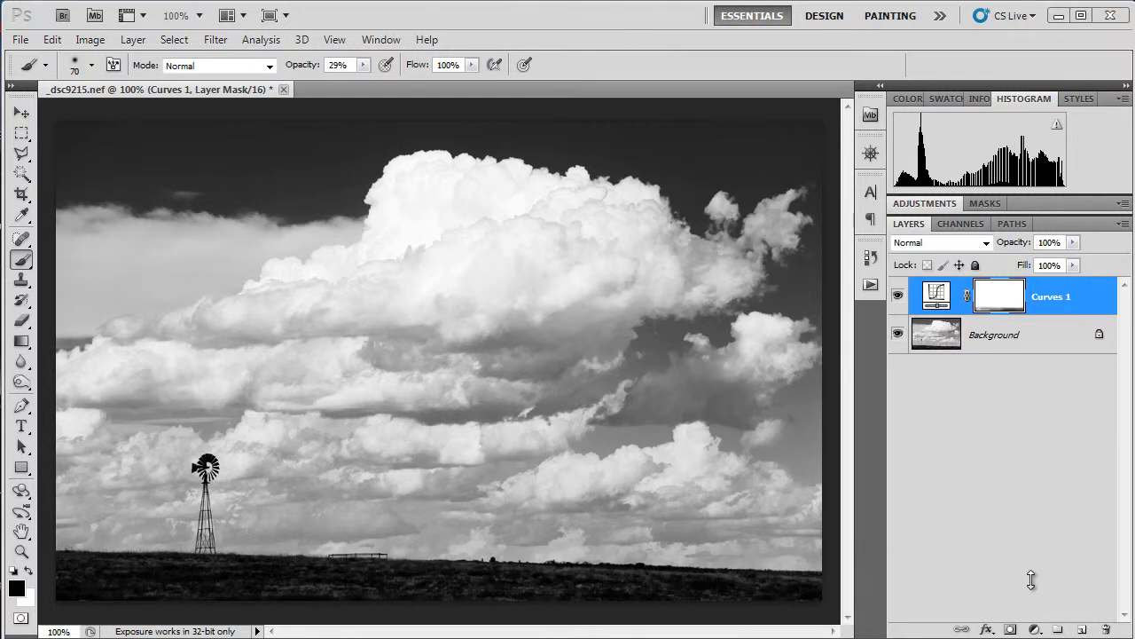
Add a Gradient Map adjustment layer above the Curves layer and open its gradient for editing.
{"action": "left_click", "coordinate": [1035, 629]}
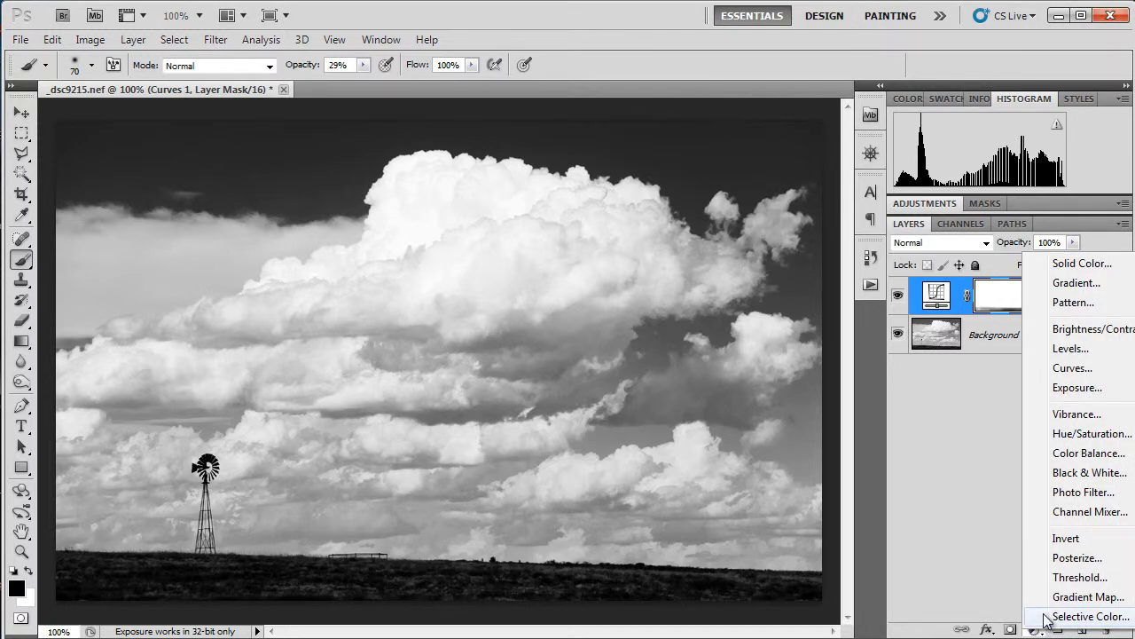
{"action": "left_click", "coordinate": [1062, 597]}
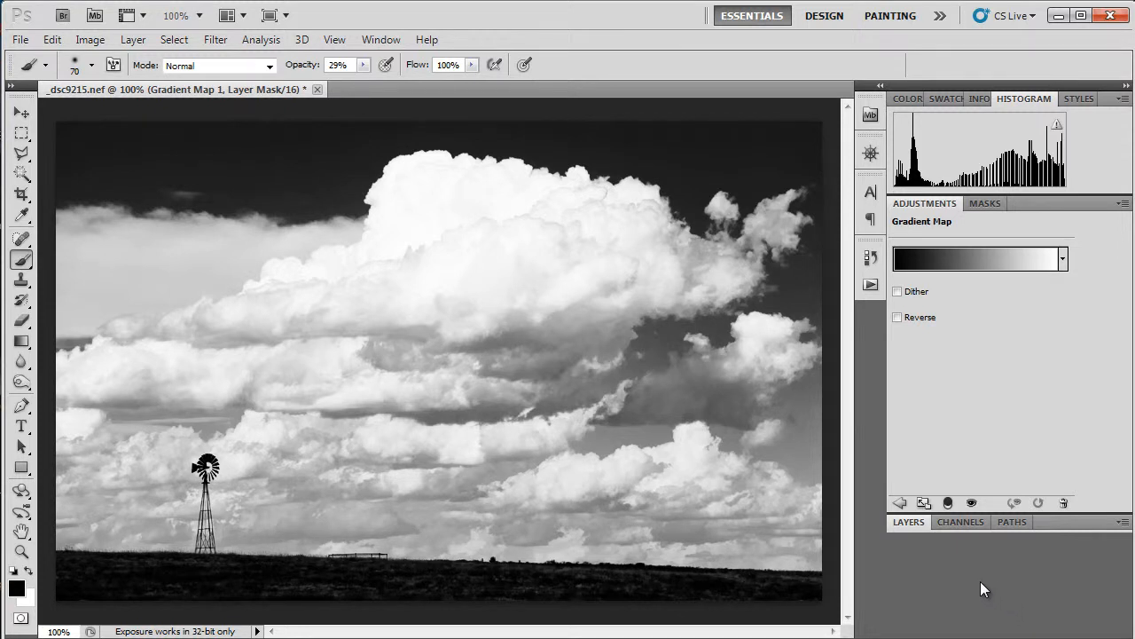
{"action": "left_click", "coordinate": [998, 257]}
{"action": "left_click", "coordinate": [999, 259]}
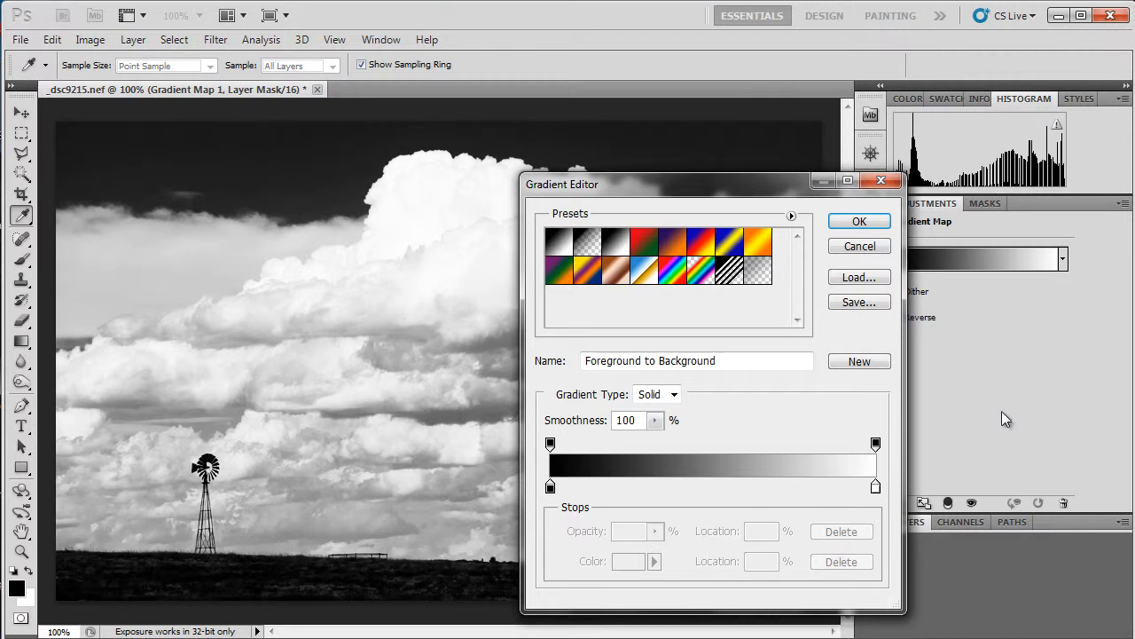
Set the gradient's dark color stop at 0% to a very dark brown, 1c1200.
{"action": "left_click_drag", "start_coordinate": [722, 182], "coordinate": [946, 169]}
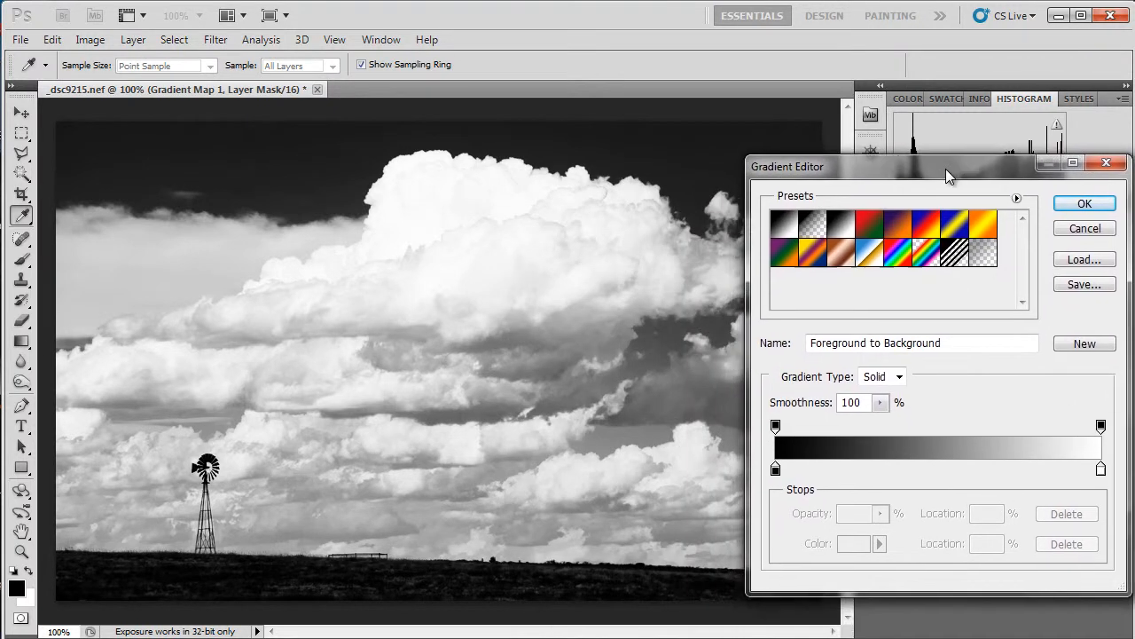
{"action": "left_click", "coordinate": [775, 472]}
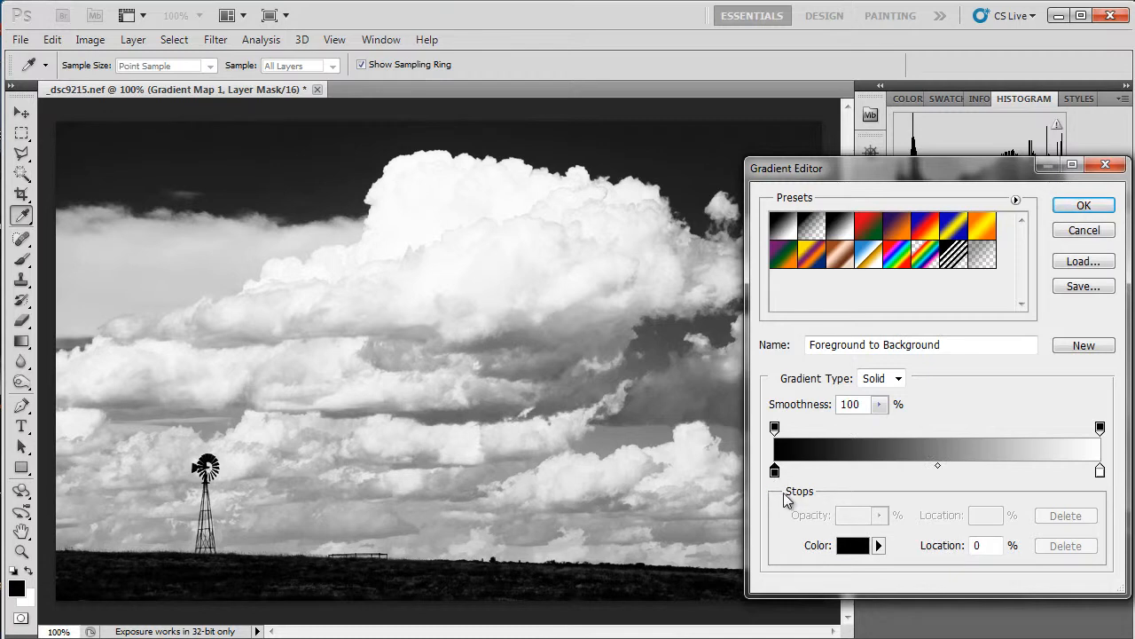
{"action": "left_click", "coordinate": [853, 546]}
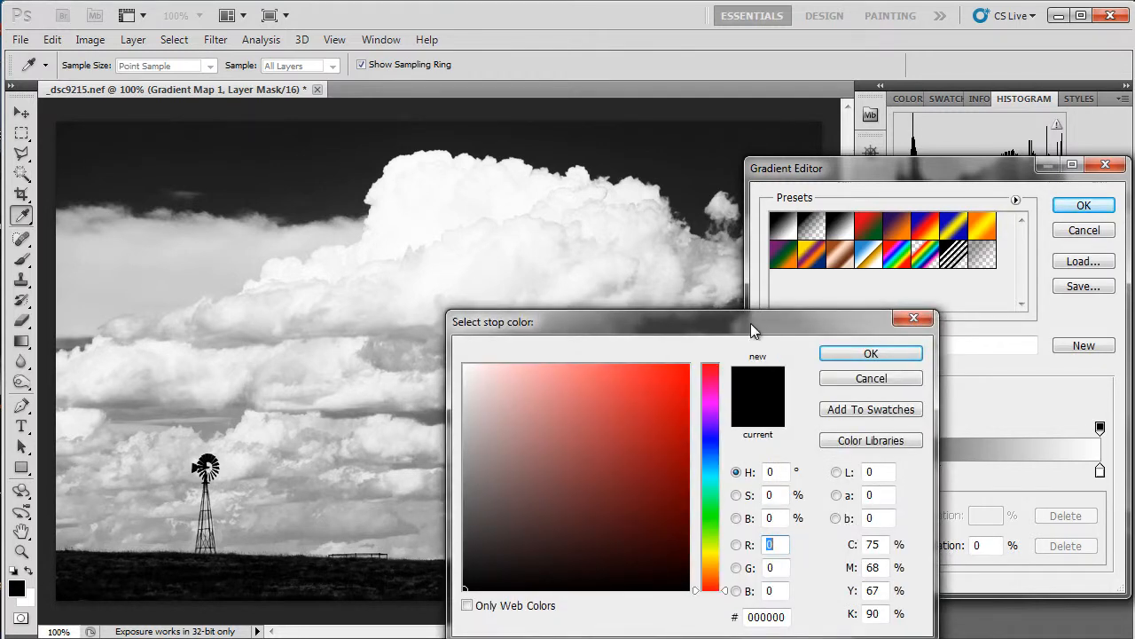
{"action": "left_click_drag", "start_coordinate": [750, 323], "coordinate": [874, 269]}
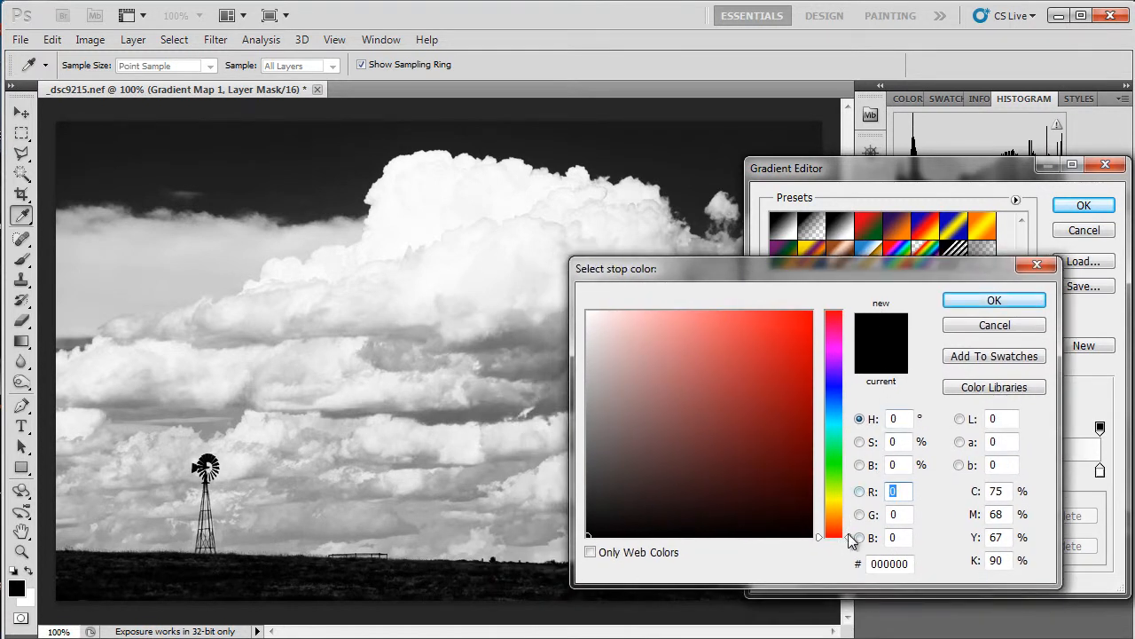
{"action": "left_click_drag", "start_coordinate": [850, 539], "coordinate": [850, 514]}
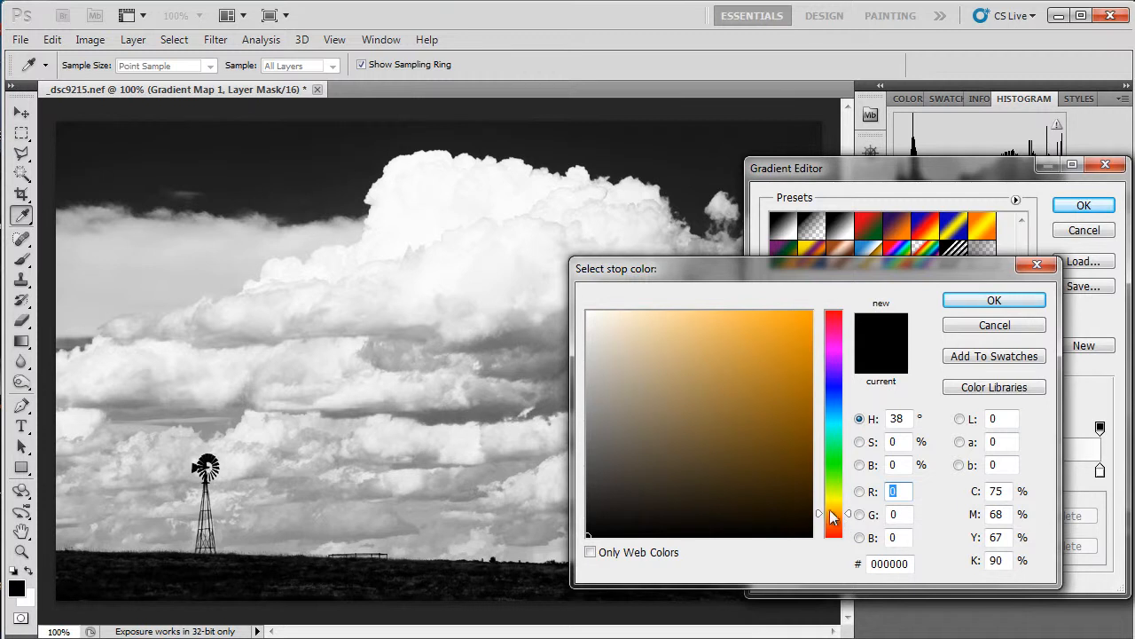
{"action": "left_click", "coordinate": [809, 477]}
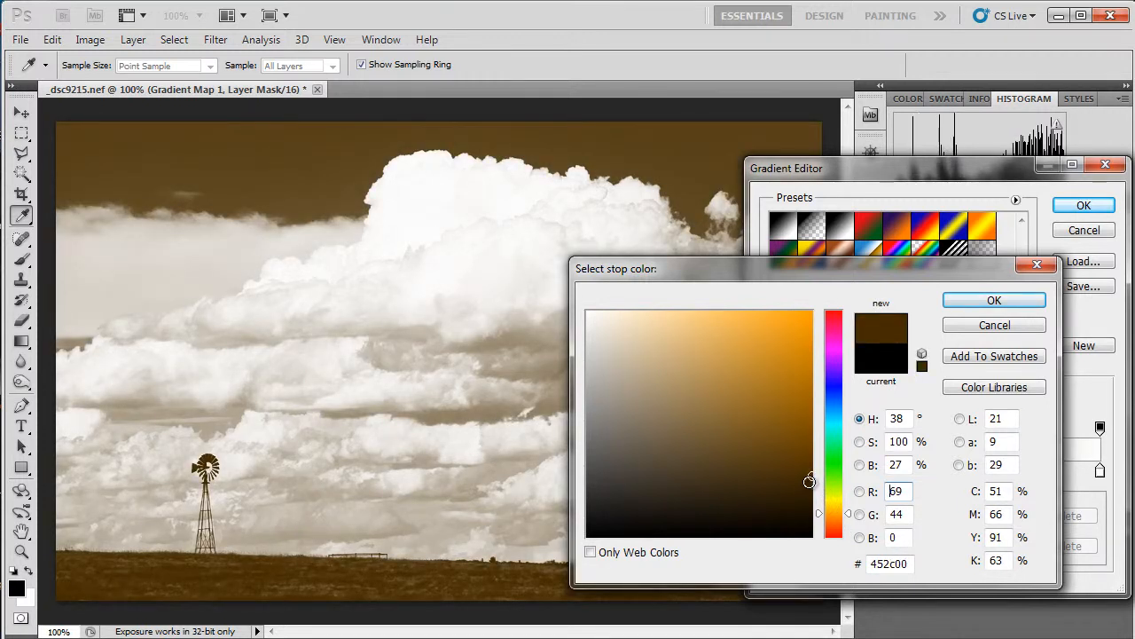
{"action": "left_click_drag", "start_coordinate": [810, 478], "coordinate": [817, 506]}
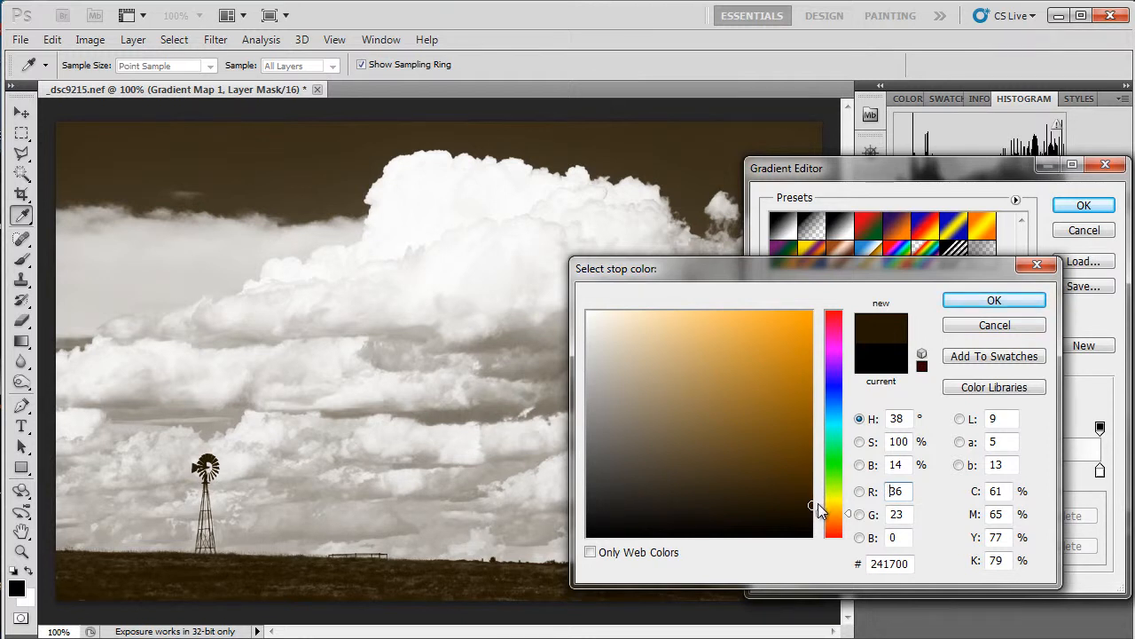
{"action": "left_click_drag", "start_coordinate": [814, 504], "coordinate": [806, 507]}
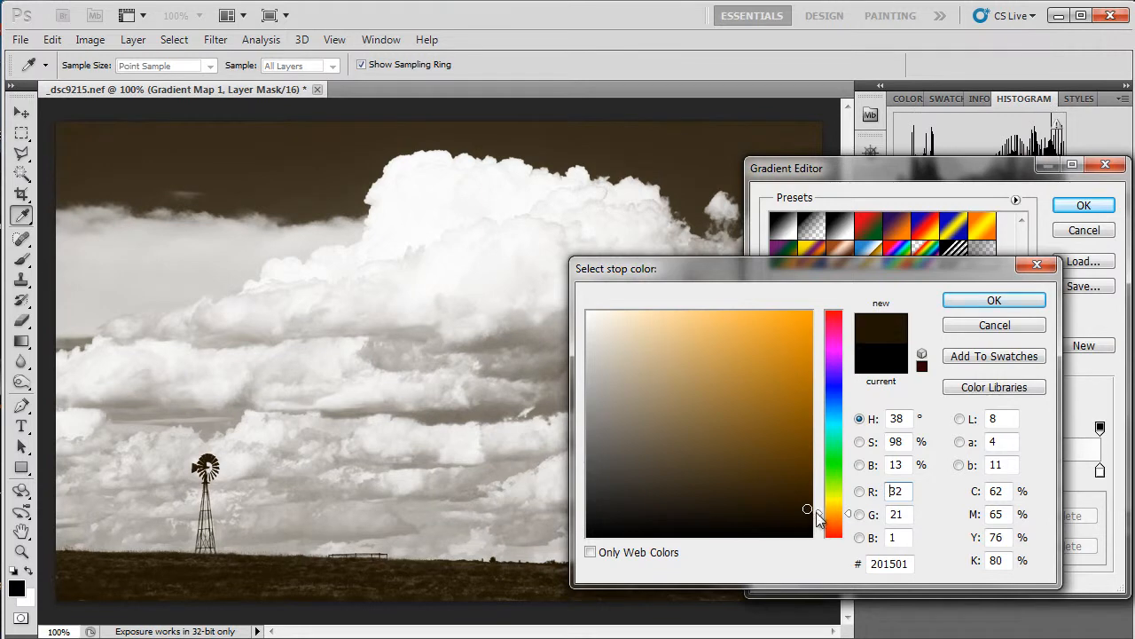
{"action": "left_click", "coordinate": [815, 512]}
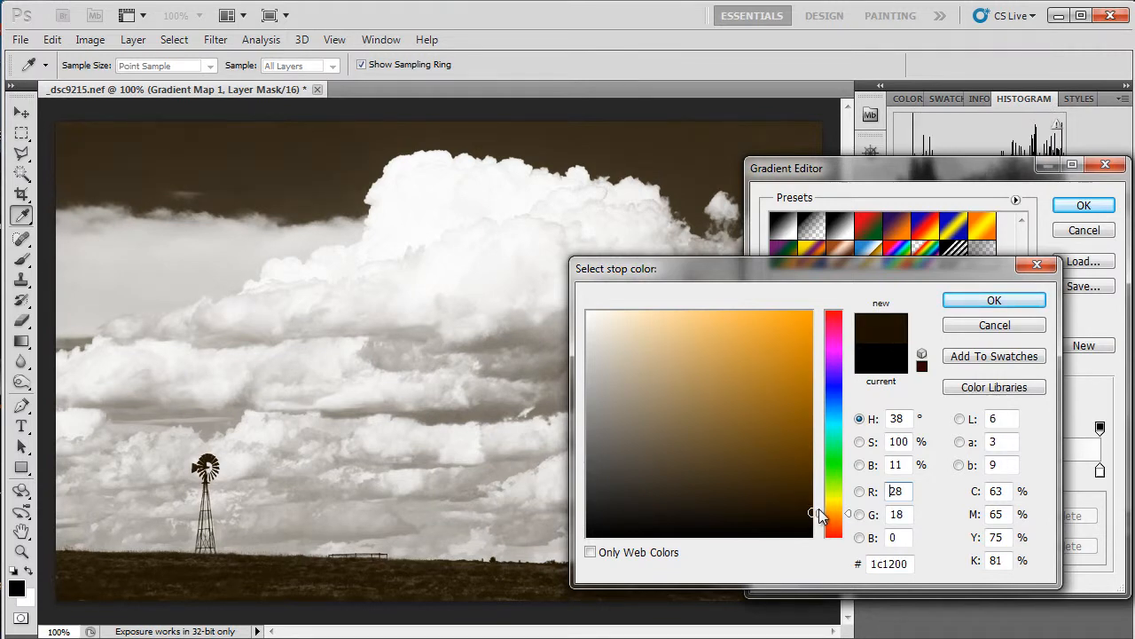
{"action": "left_click", "coordinate": [970, 306]}
Set the gradient's light color stop at 100% to a pale cream, fff4e0, and apply the gradient.
{"action": "left_click", "coordinate": [1099, 472]}
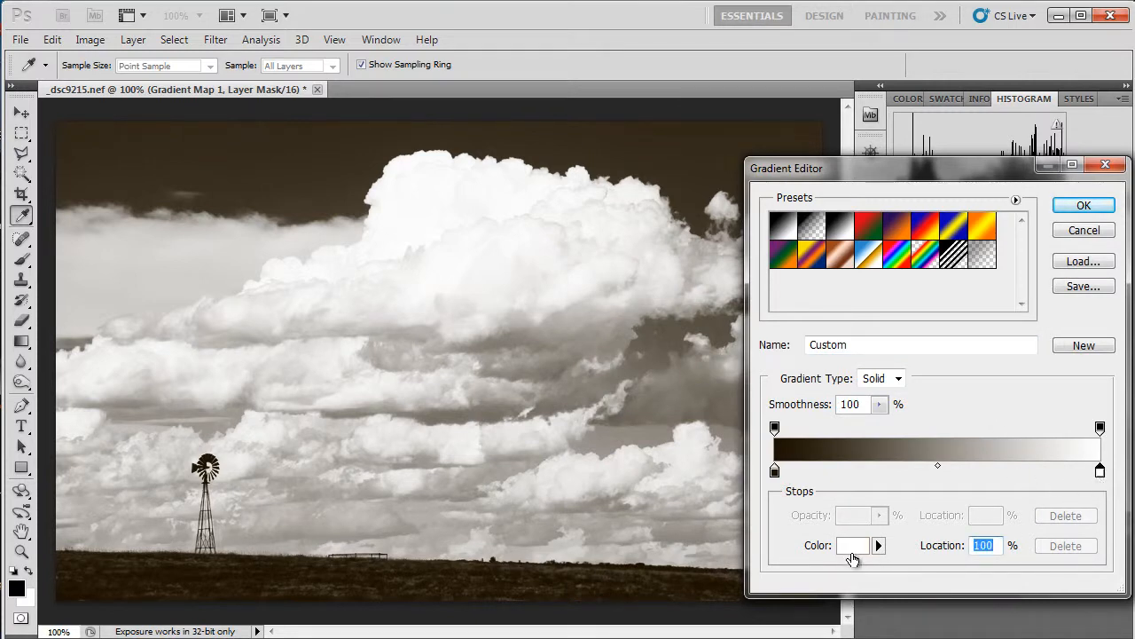
{"action": "left_click", "coordinate": [851, 551]}
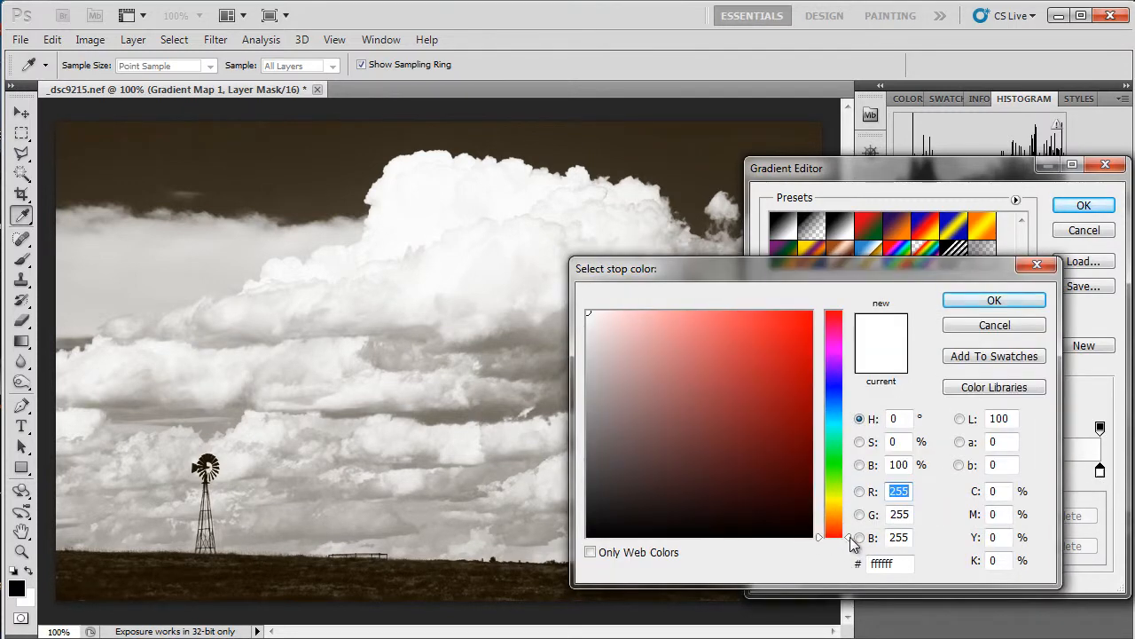
{"action": "left_click_drag", "start_coordinate": [850, 536], "coordinate": [849, 511]}
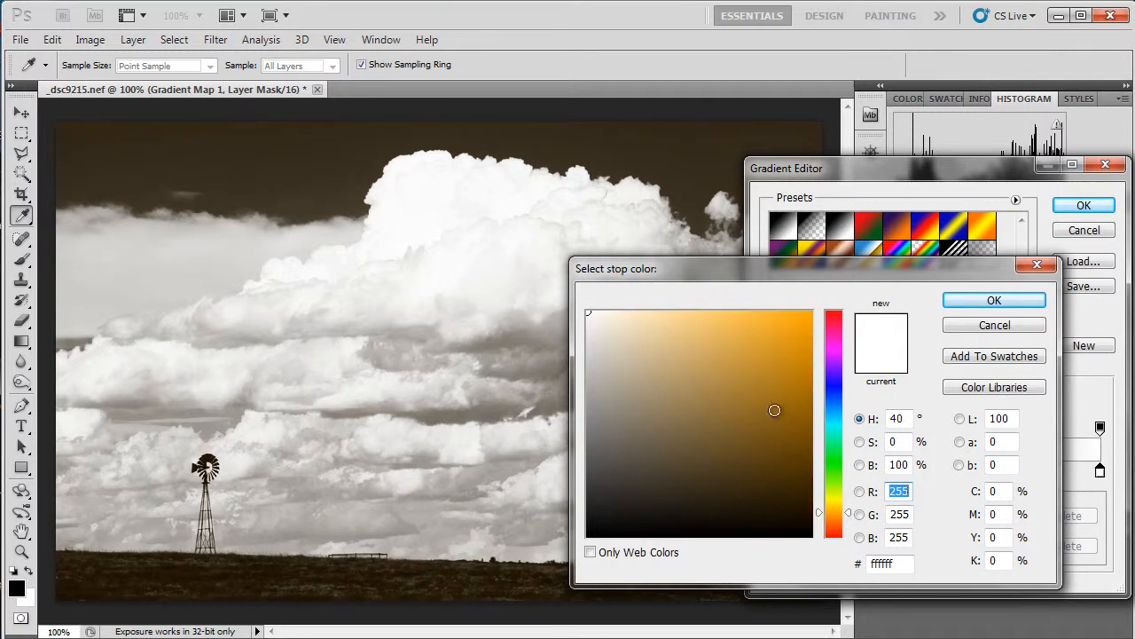
{"action": "left_click", "coordinate": [618, 314]}
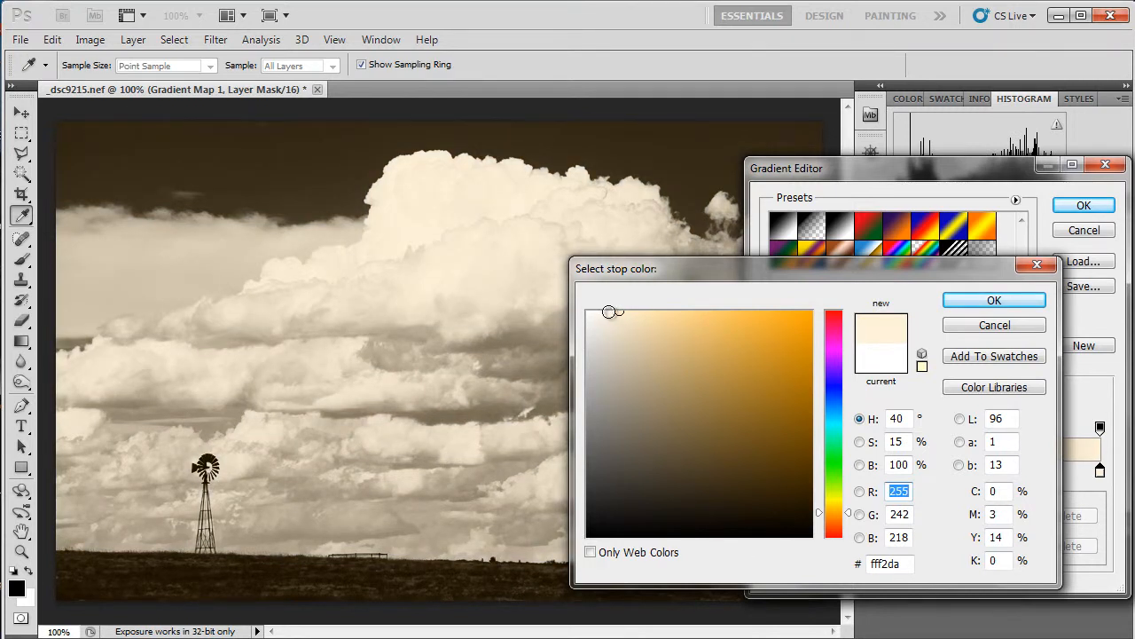
{"action": "left_click", "coordinate": [604, 308]}
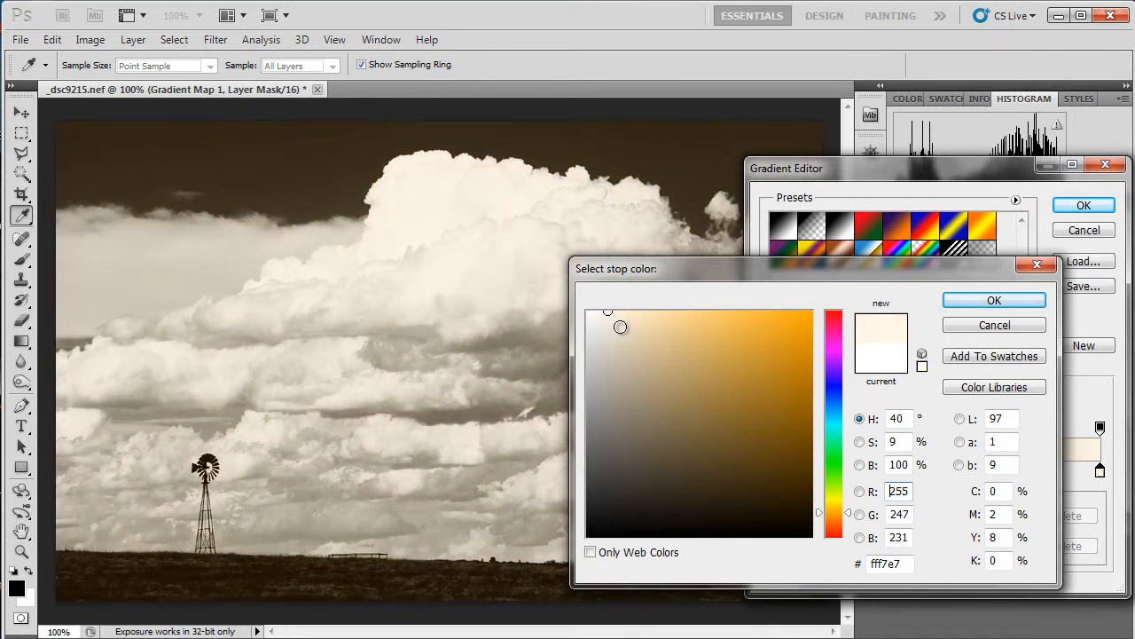
{"action": "left_click_drag", "start_coordinate": [615, 314], "coordinate": [608, 290]}
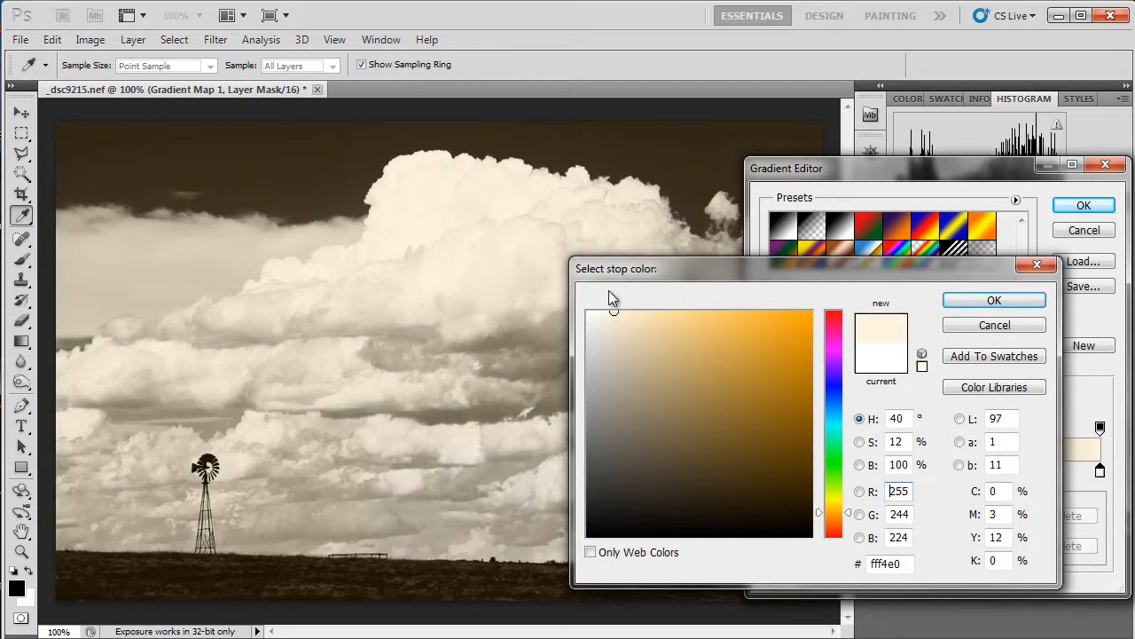
{"action": "left_click", "coordinate": [988, 299]}
{"action": "left_click", "coordinate": [1073, 211]}
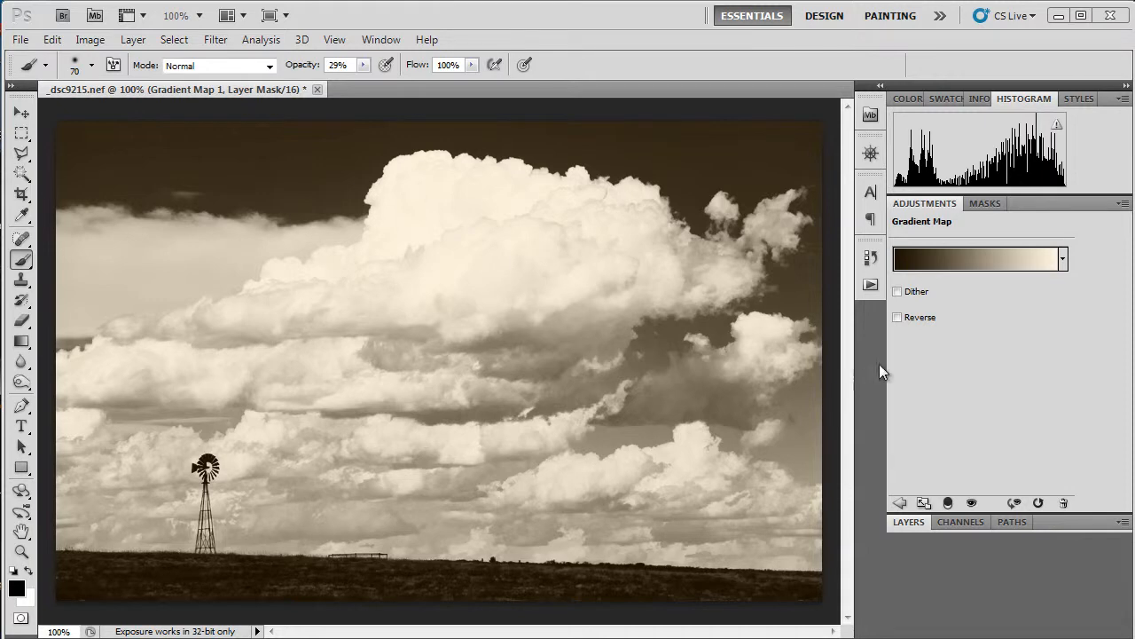
Reopen the Gradient Map's gradient and set its dark color stop to a warmer brown, 2d1500.
{"action": "left_click", "coordinate": [980, 260]}
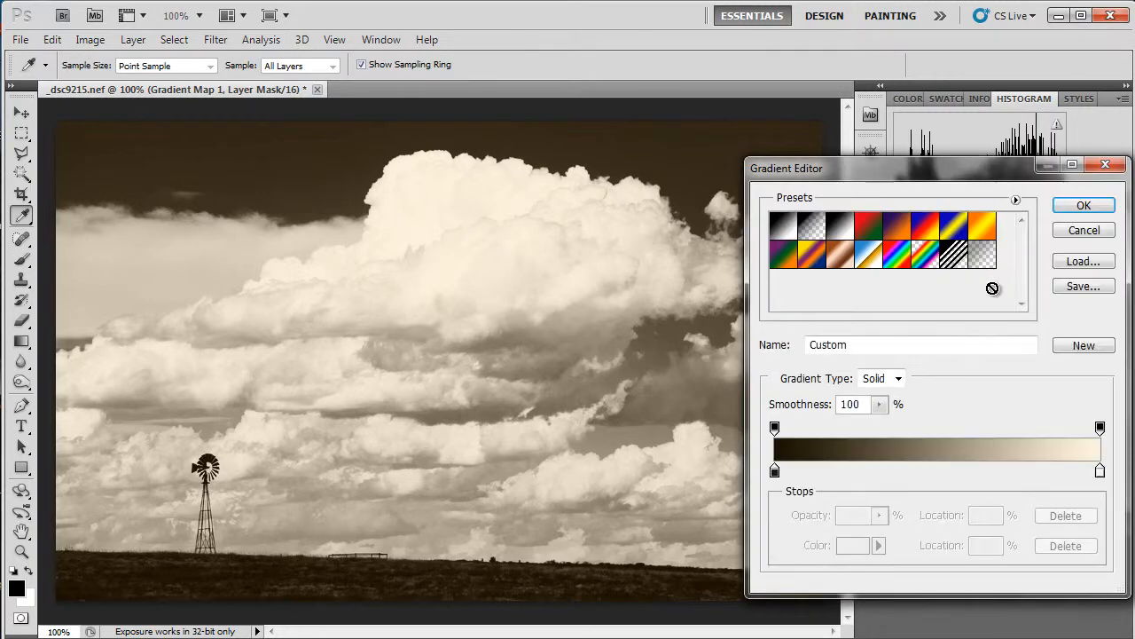
{"action": "left_click", "coordinate": [774, 470]}
{"action": "left_click", "coordinate": [851, 548]}
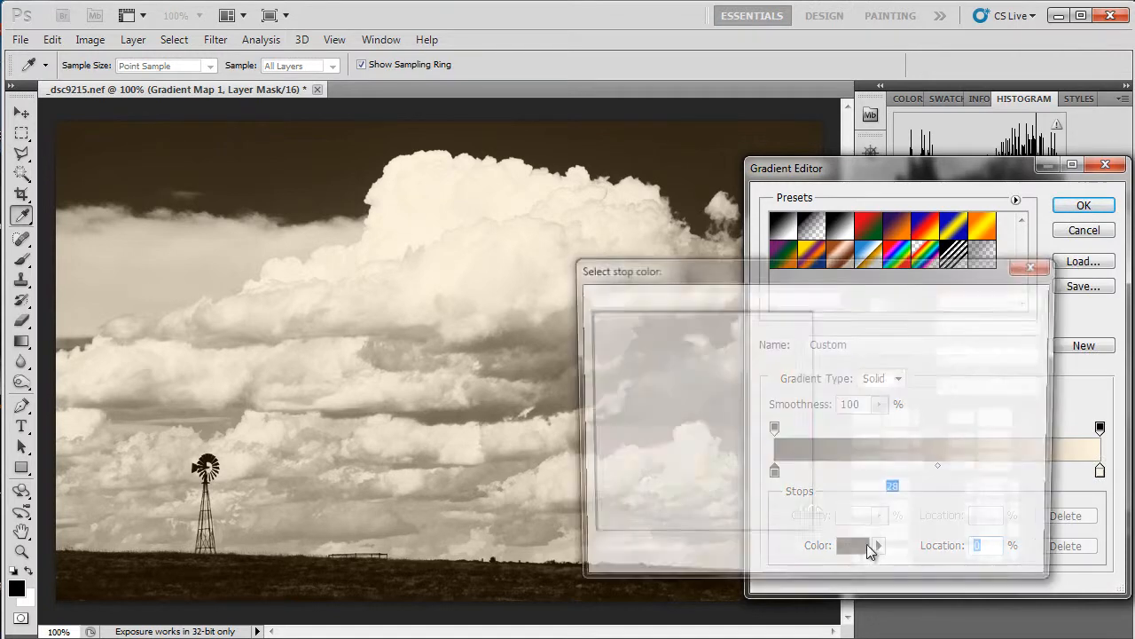
{"action": "left_click", "coordinate": [814, 499]}
{"action": "left_click", "coordinate": [812, 496]}
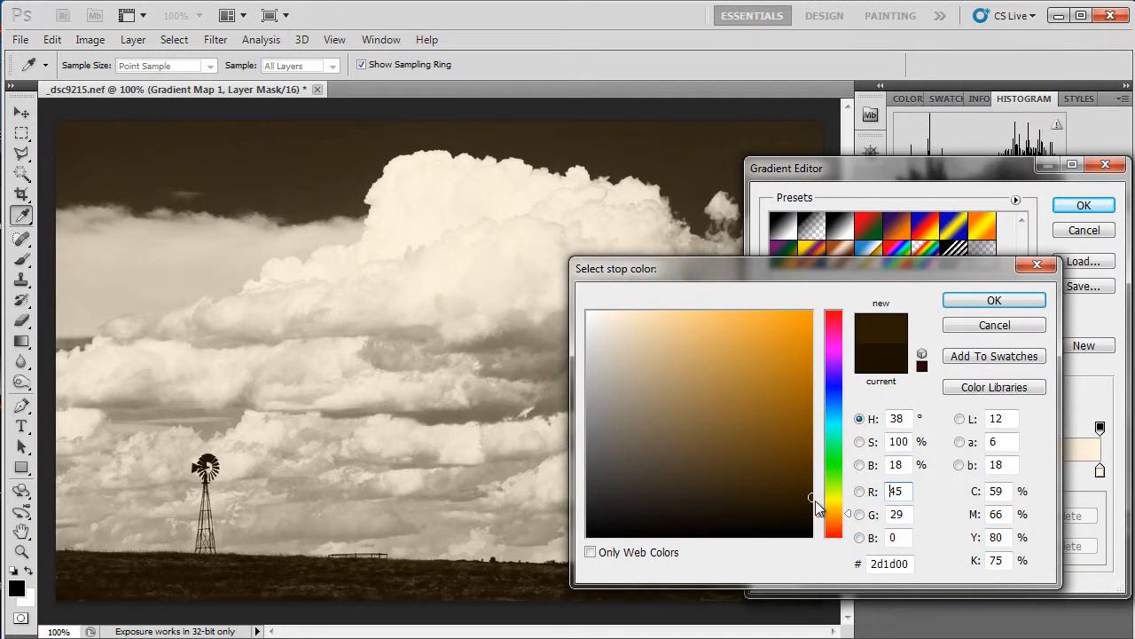
{"action": "left_click_drag", "start_coordinate": [819, 487], "coordinate": [848, 522]}
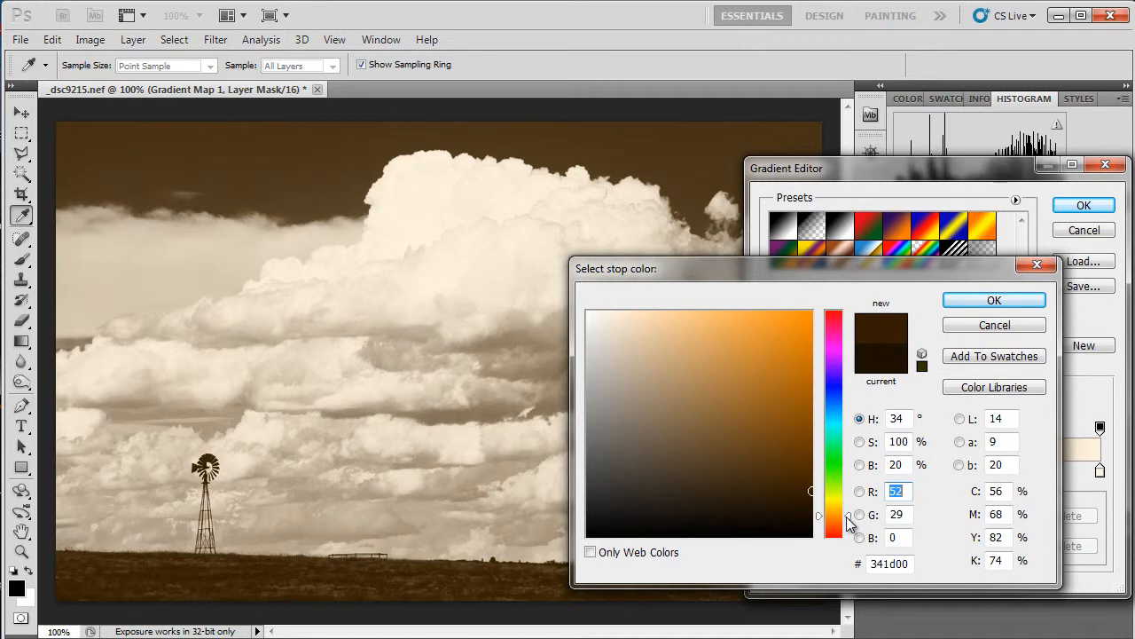
{"action": "left_click_drag", "start_coordinate": [850, 522], "coordinate": [847, 524]}
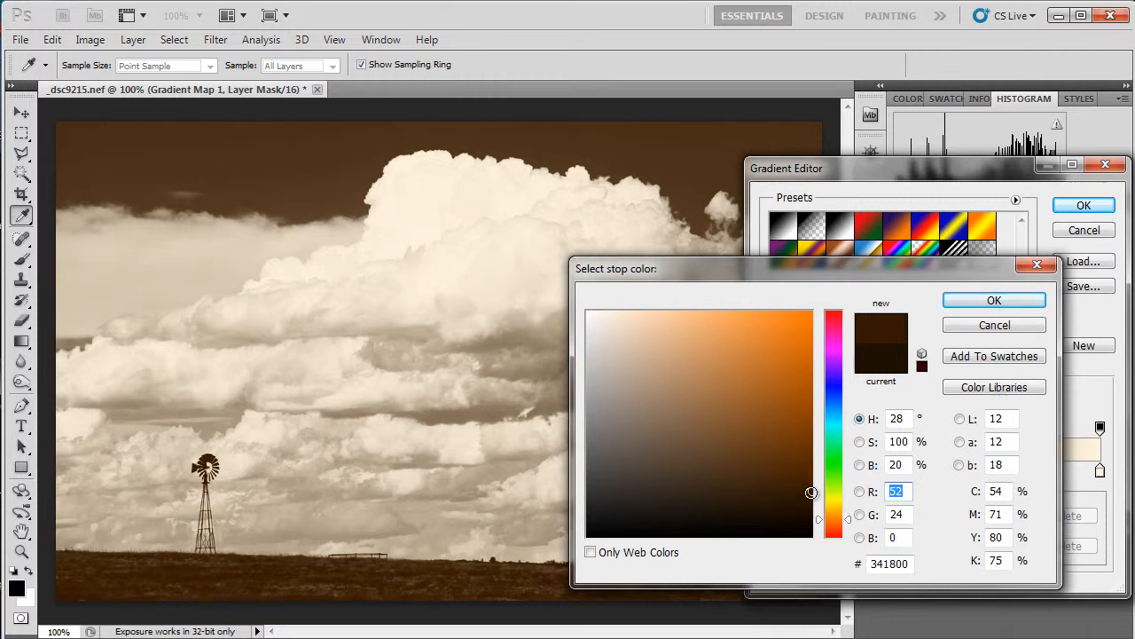
{"action": "left_click_drag", "start_coordinate": [811, 492], "coordinate": [810, 498]}
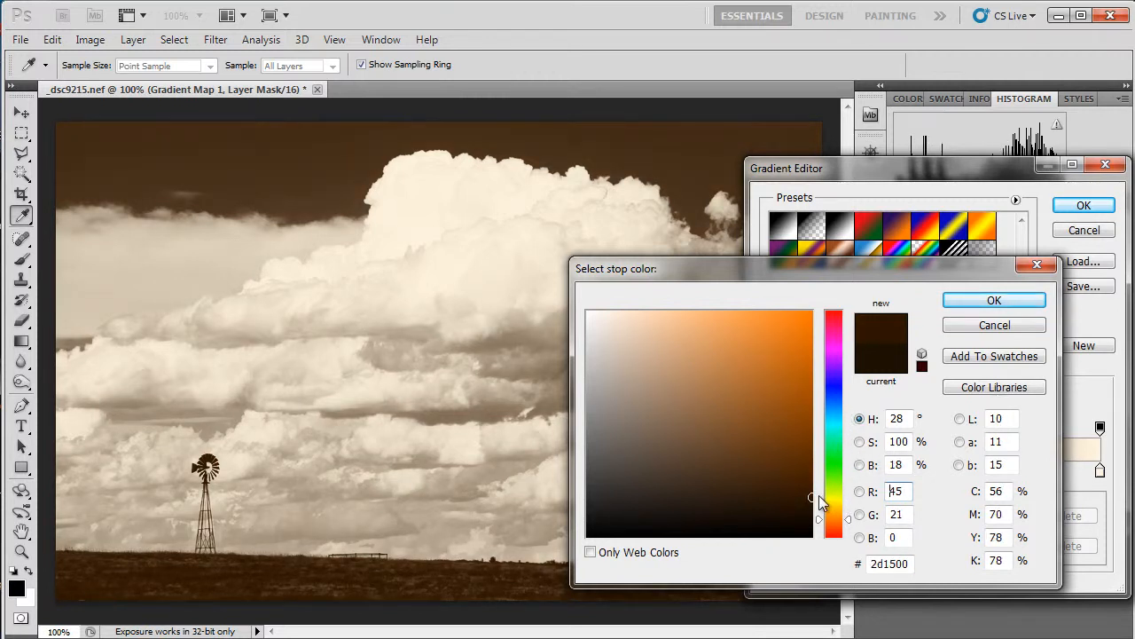
{"action": "left_click", "coordinate": [979, 299]}
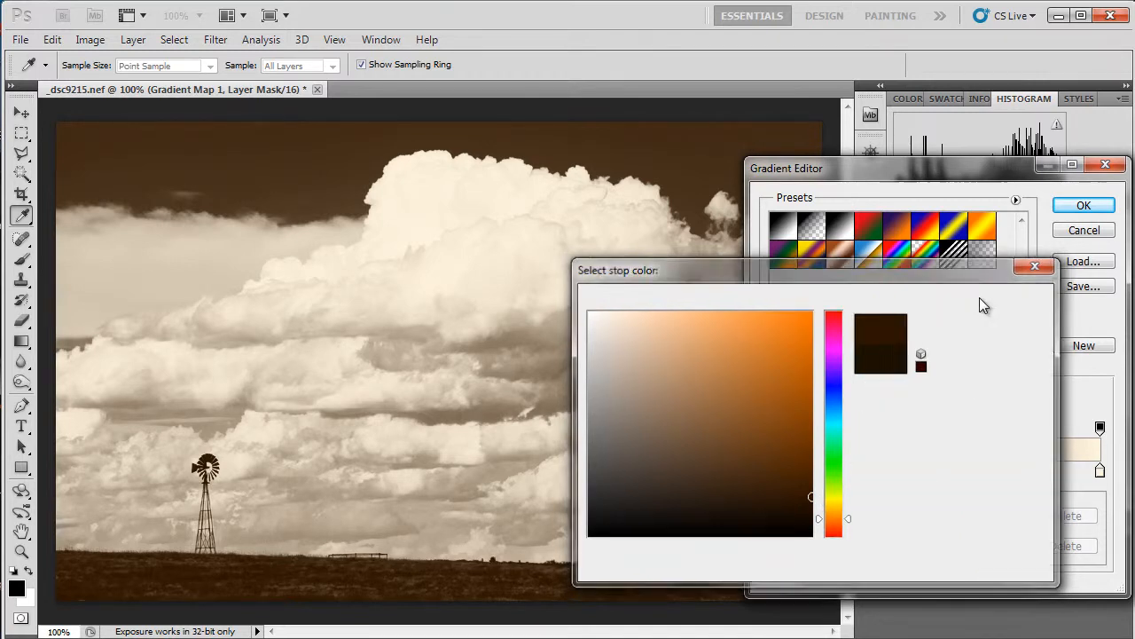
Set the gradient's light color stop to a paler cream, fff8ea, and apply the gradient.
{"action": "left_click", "coordinate": [1100, 470]}
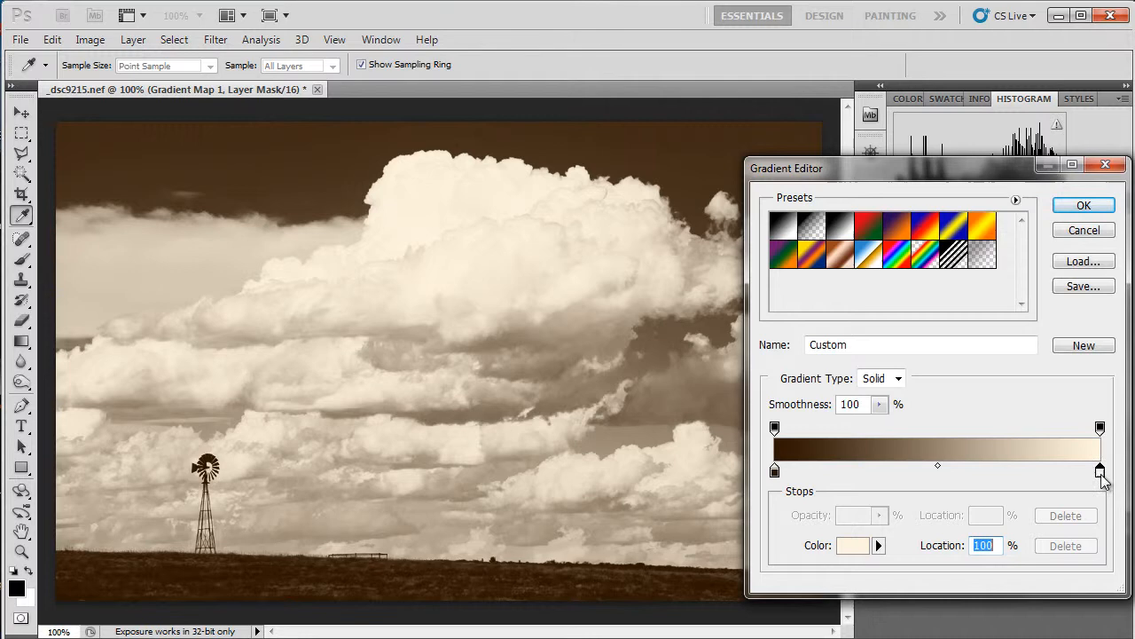
{"action": "left_click", "coordinate": [856, 545]}
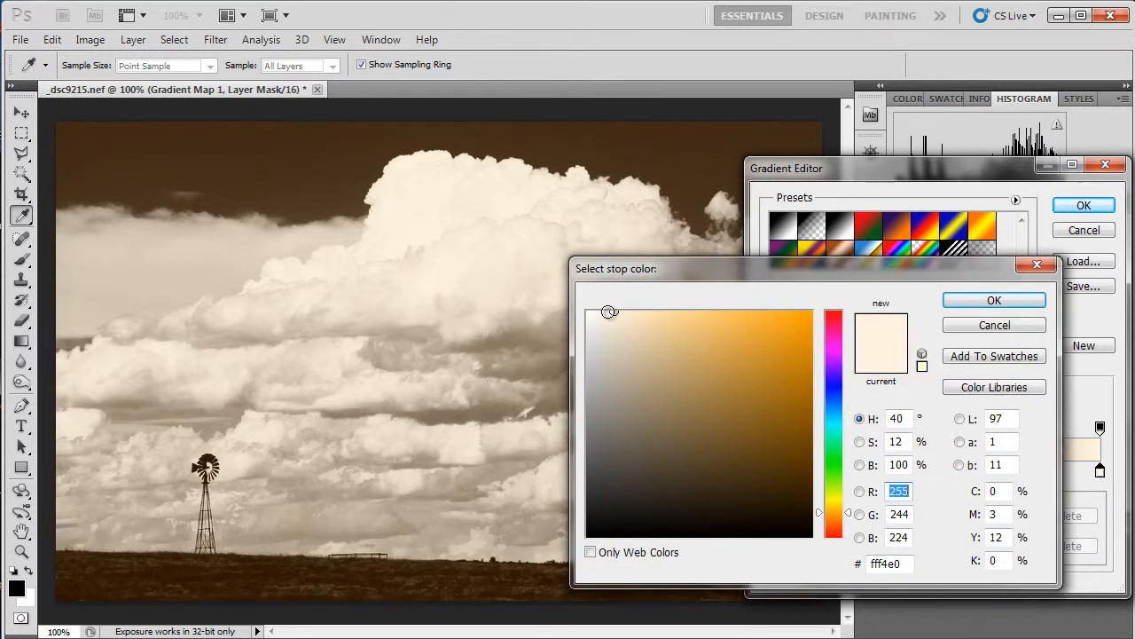
{"action": "left_click", "coordinate": [608, 312]}
{"action": "left_click_drag", "start_coordinate": [608, 312], "coordinate": [605, 310]}
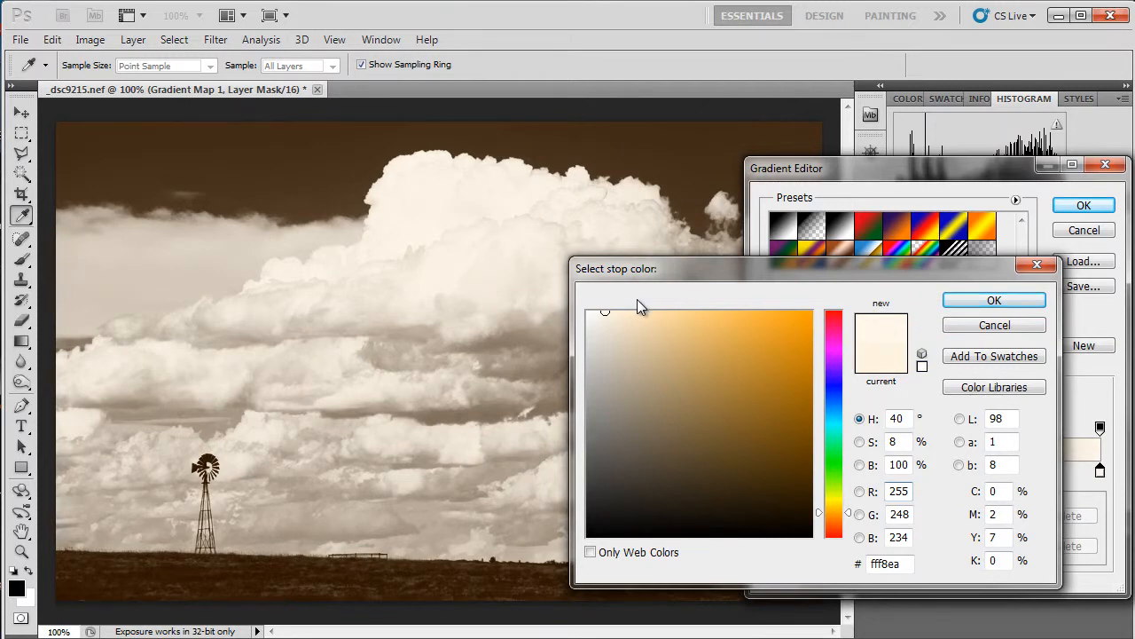
{"action": "left_click", "coordinate": [991, 303]}
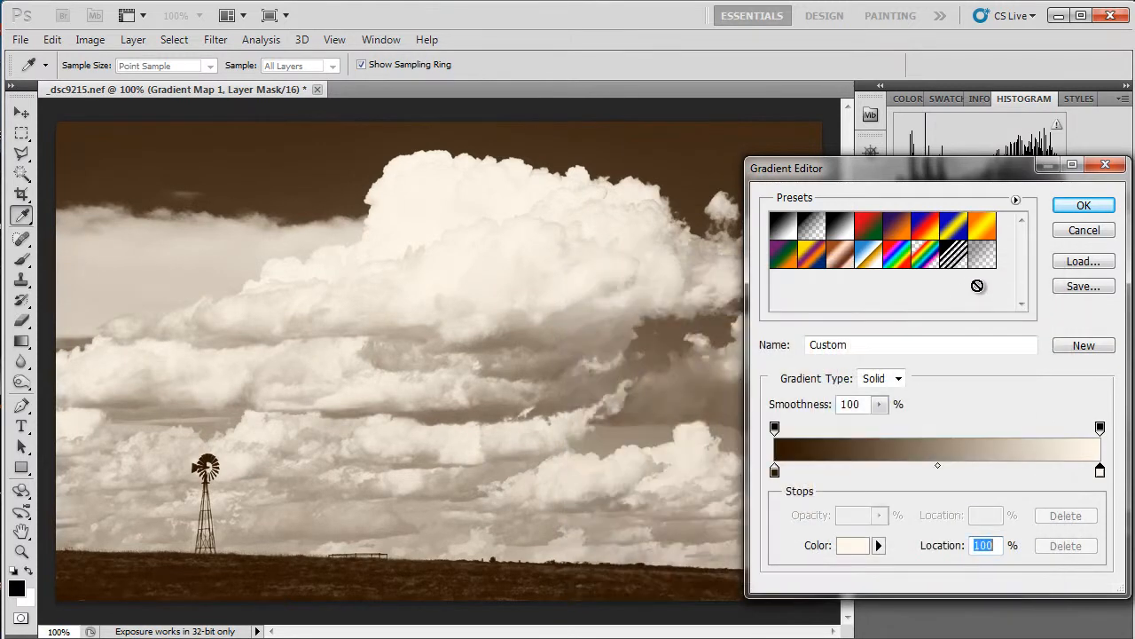
{"action": "left_click", "coordinate": [1080, 207]}
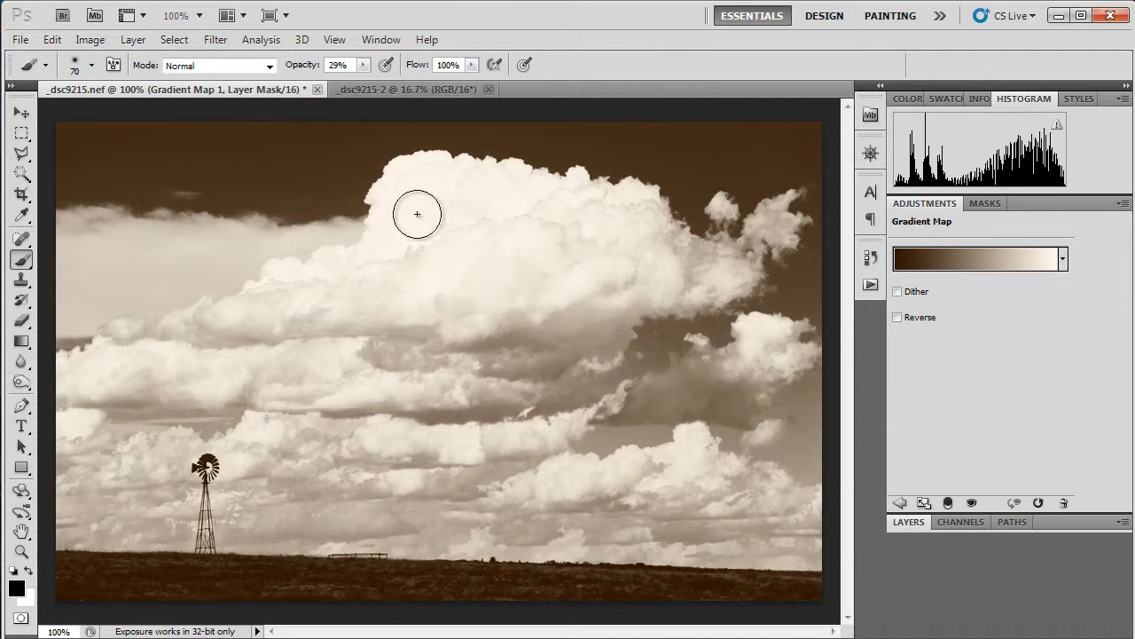
Compare the toned image with the original color photo in the _dsc9215-2 document.
{"action": "left_click", "coordinate": [432, 90]}
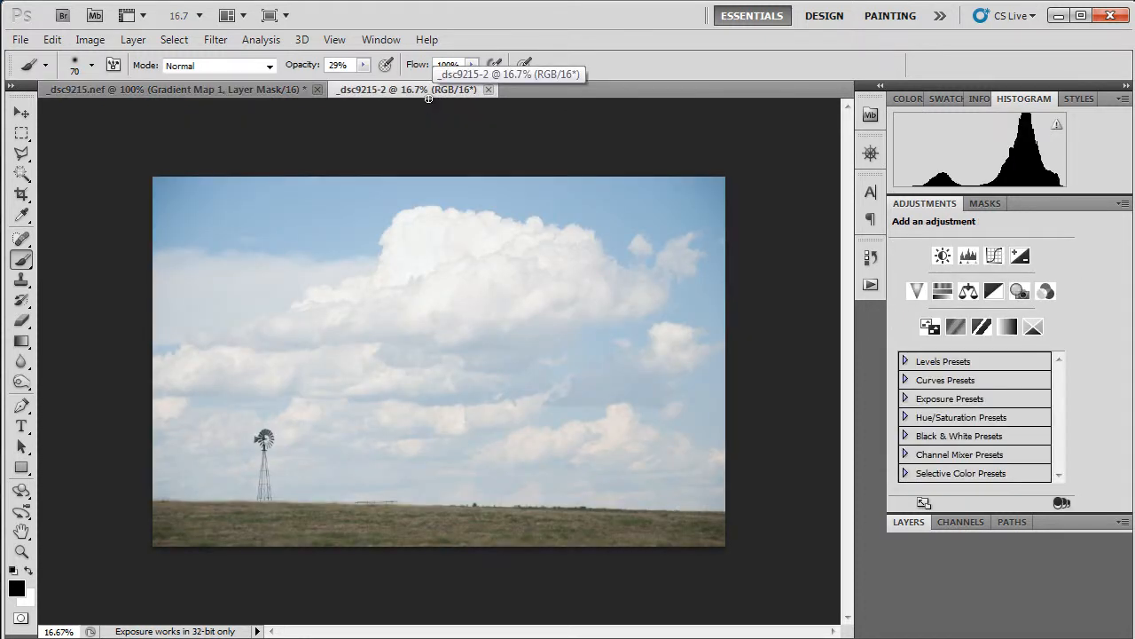
{"action": "left_click", "coordinate": [257, 91]}
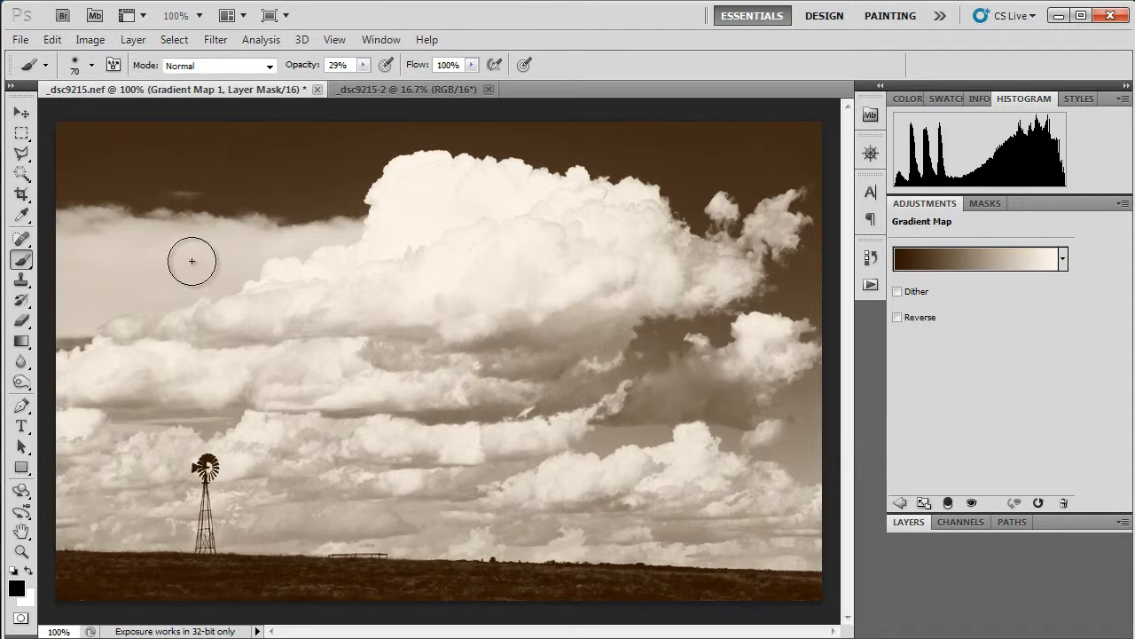
{"action": "left_click", "coordinate": [217, 40]}
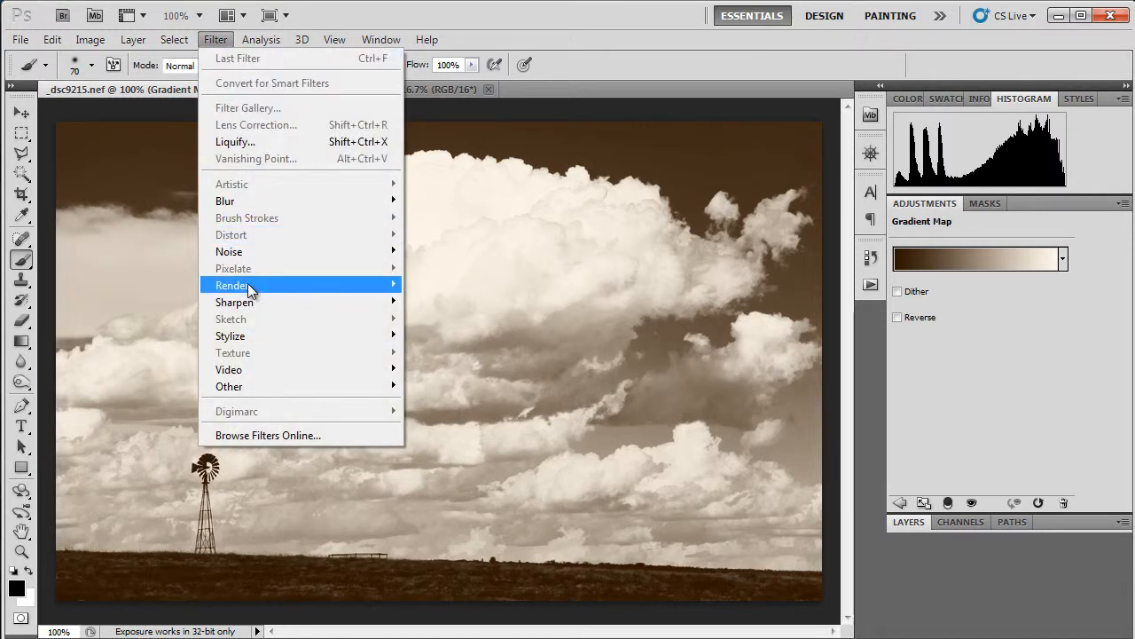
{"action": "mouse_move", "coordinate": [248, 302]}
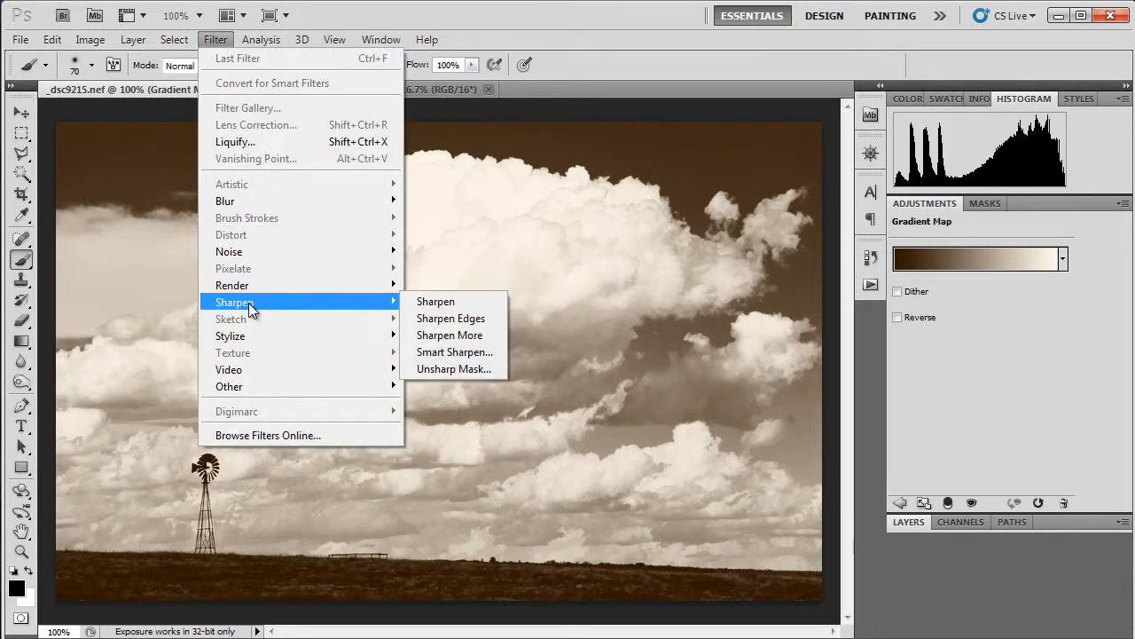
{"action": "left_click", "coordinate": [445, 353]}
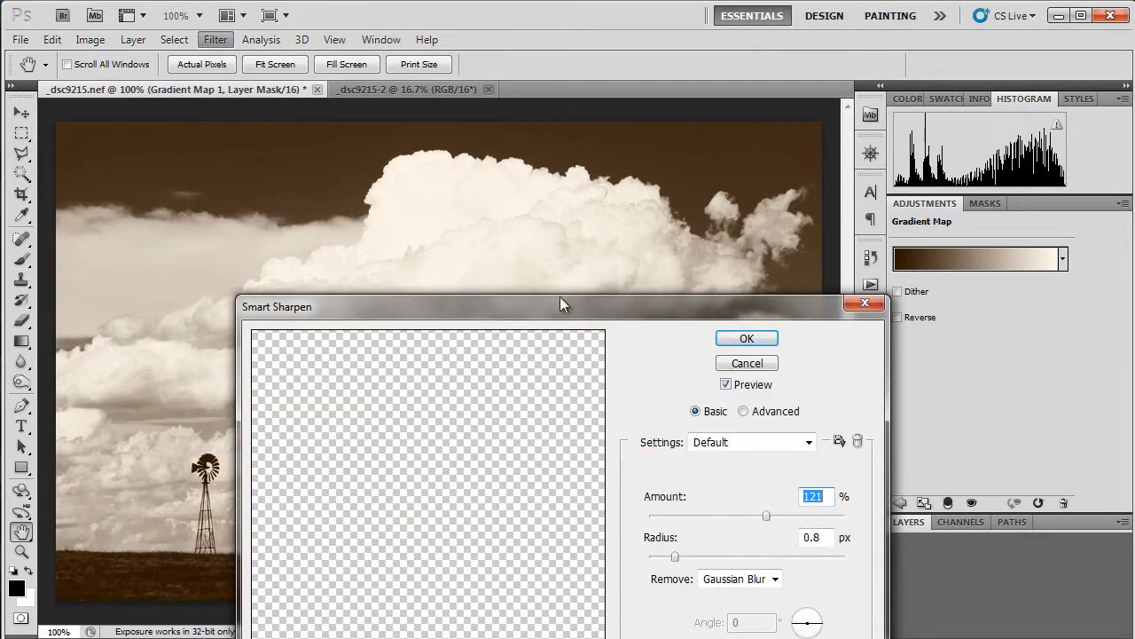
{"action": "left_click_drag", "start_coordinate": [552, 310], "coordinate": [574, 127]}
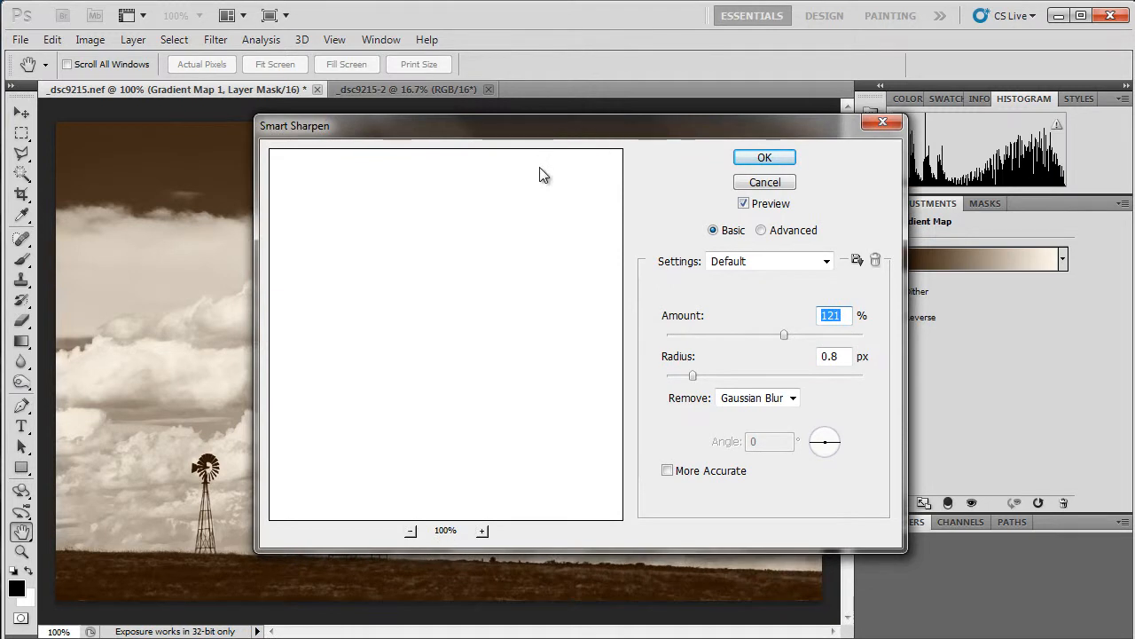
{"action": "left_click", "coordinate": [776, 188]}
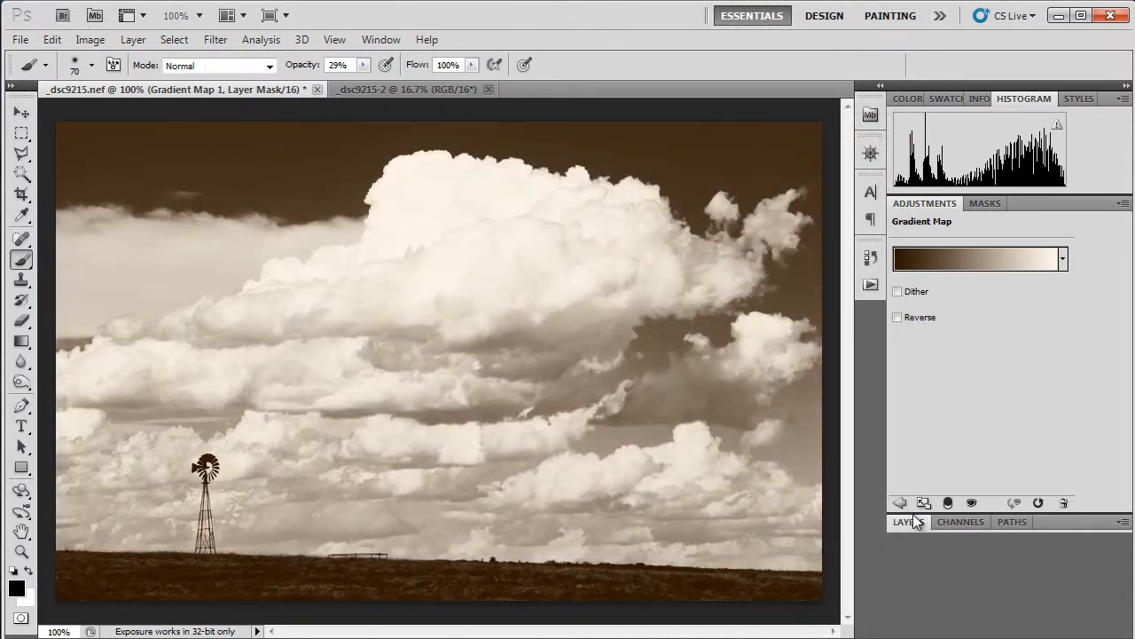
Start Smart Sharpen on the Background layer of the _dsc9215.nef document and bring the windmill into its preview.
{"action": "left_click", "coordinate": [913, 522]}
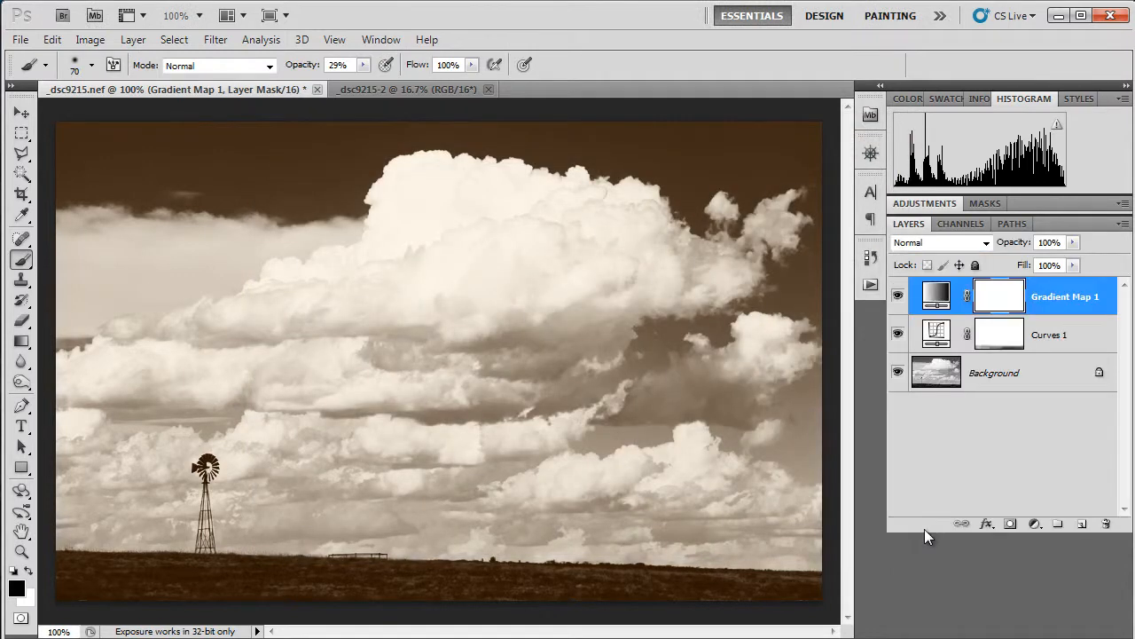
{"action": "left_click", "coordinate": [954, 376]}
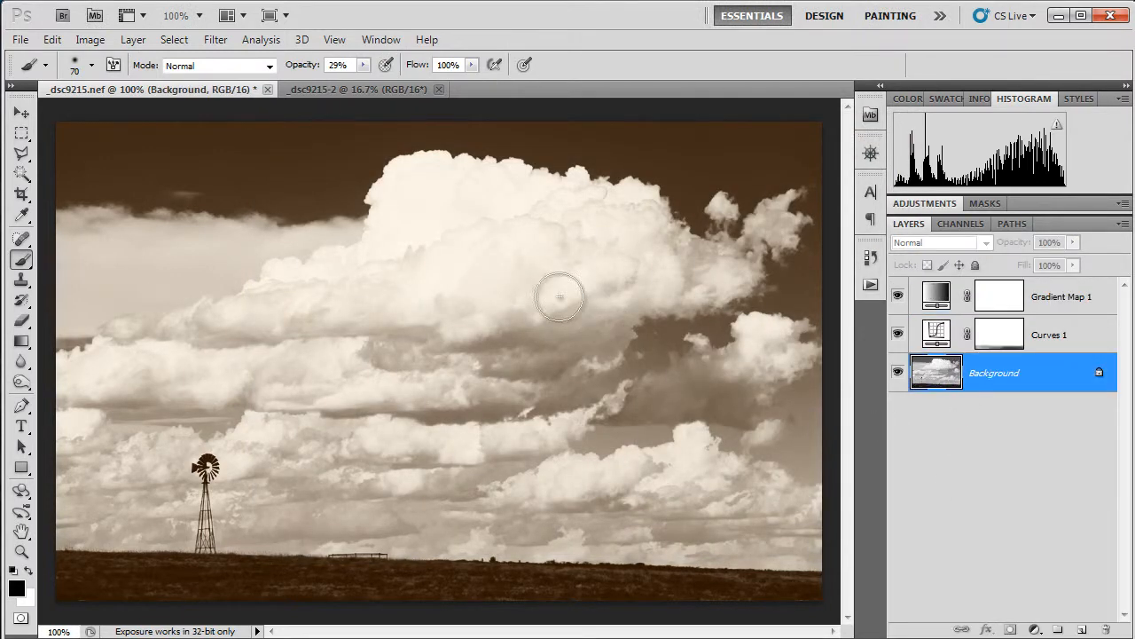
{"action": "left_click", "coordinate": [216, 40]}
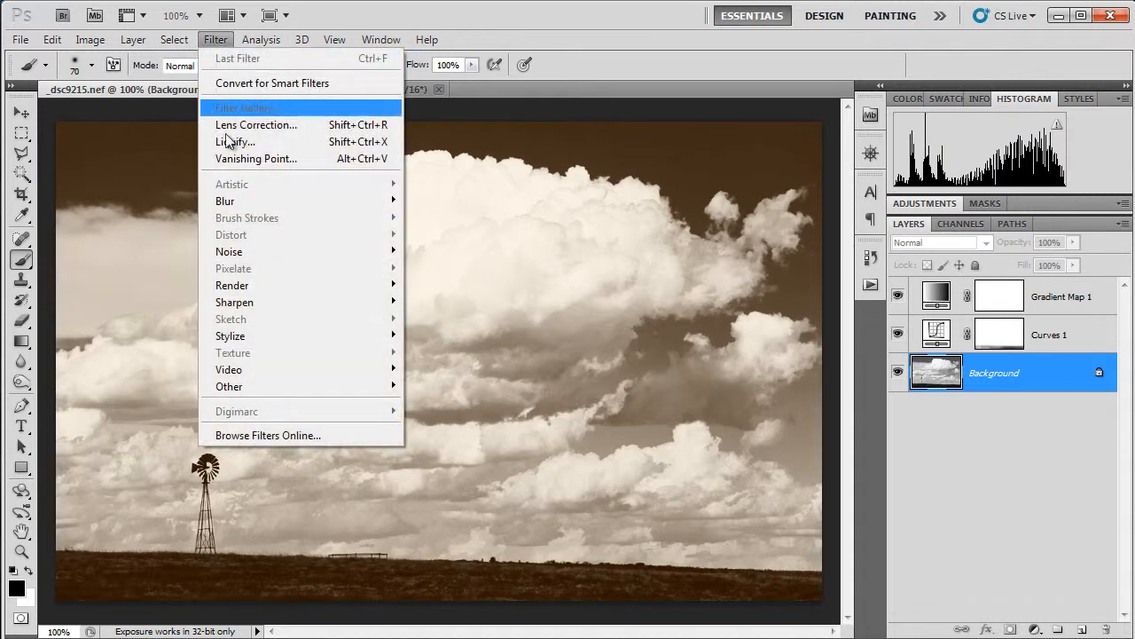
{"action": "mouse_move", "coordinate": [337, 303]}
{"action": "left_click", "coordinate": [453, 352]}
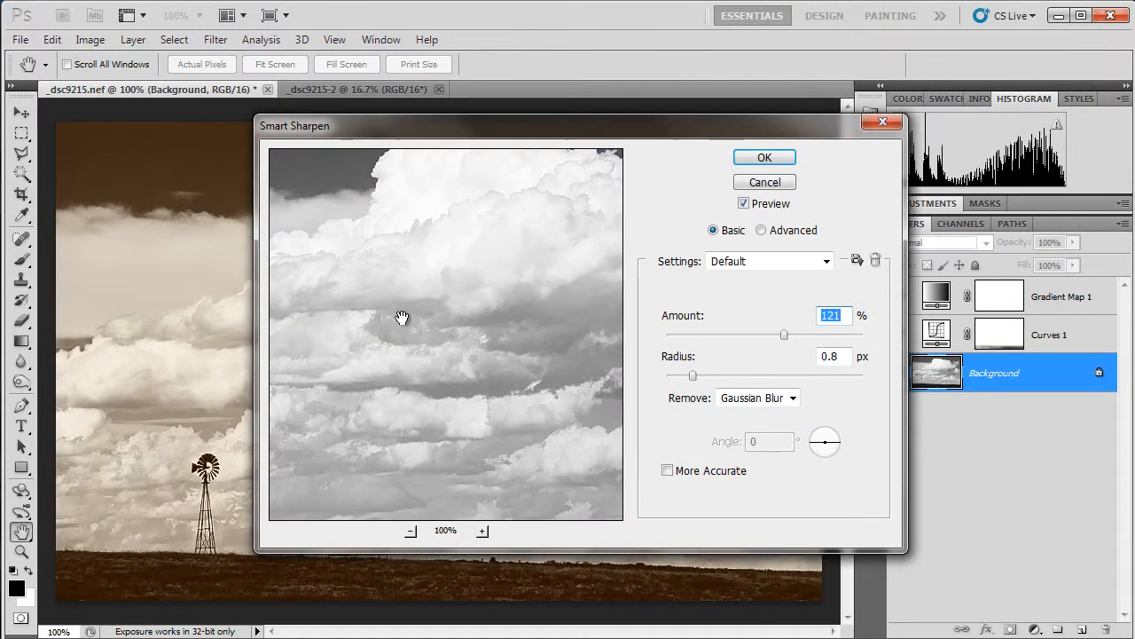
{"action": "left_click_drag", "start_coordinate": [400, 316], "coordinate": [504, 361]}
{"action": "left_click_drag", "start_coordinate": [410, 419], "coordinate": [472, 329]}
{"action": "left_click_drag", "start_coordinate": [467, 371], "coordinate": [467, 370]}
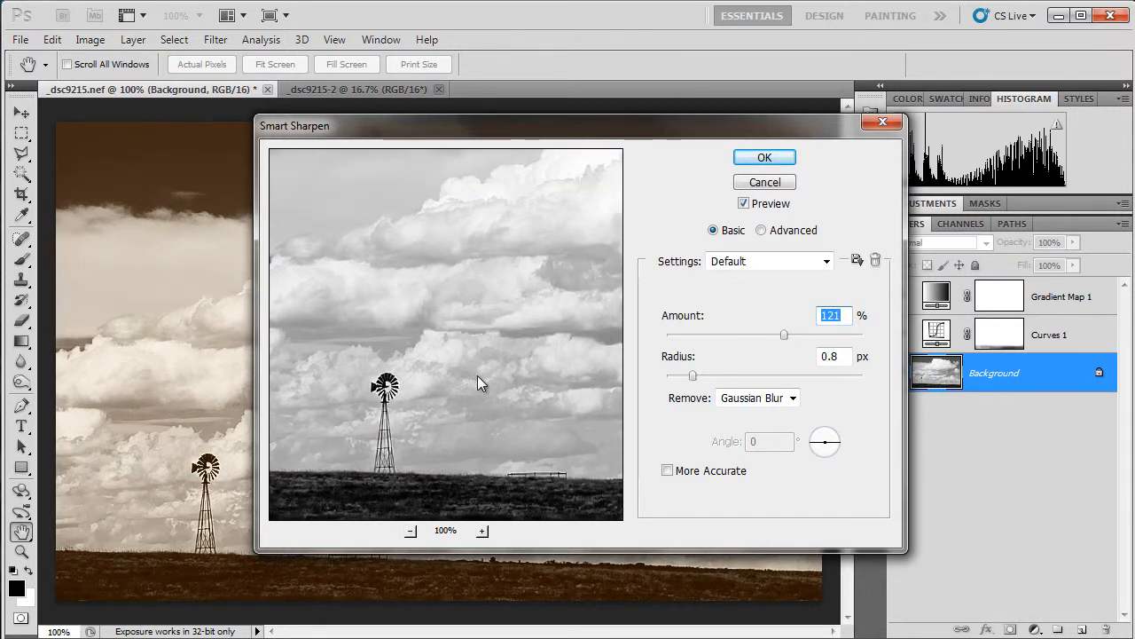
Set Smart Sharpen's radius to 0.6 px and amount to 80%, inspect the clouds and horizon in the preview, and apply the filter.
{"action": "left_click_drag", "start_coordinate": [692, 376], "coordinate": [681, 398]}
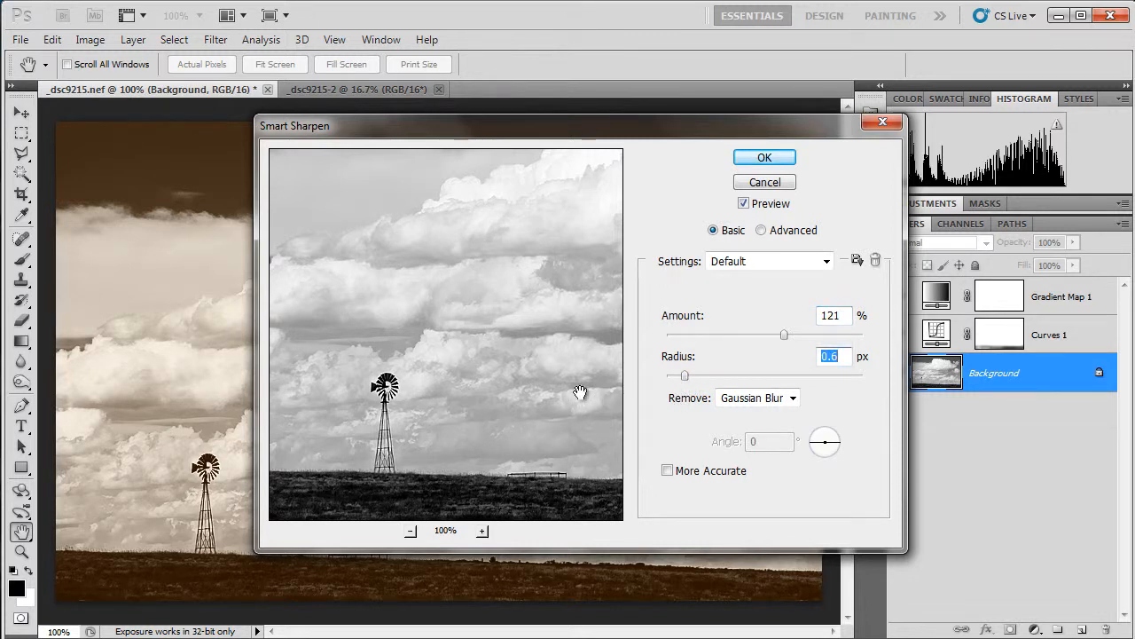
{"action": "left_click_drag", "start_coordinate": [563, 390], "coordinate": [565, 392]}
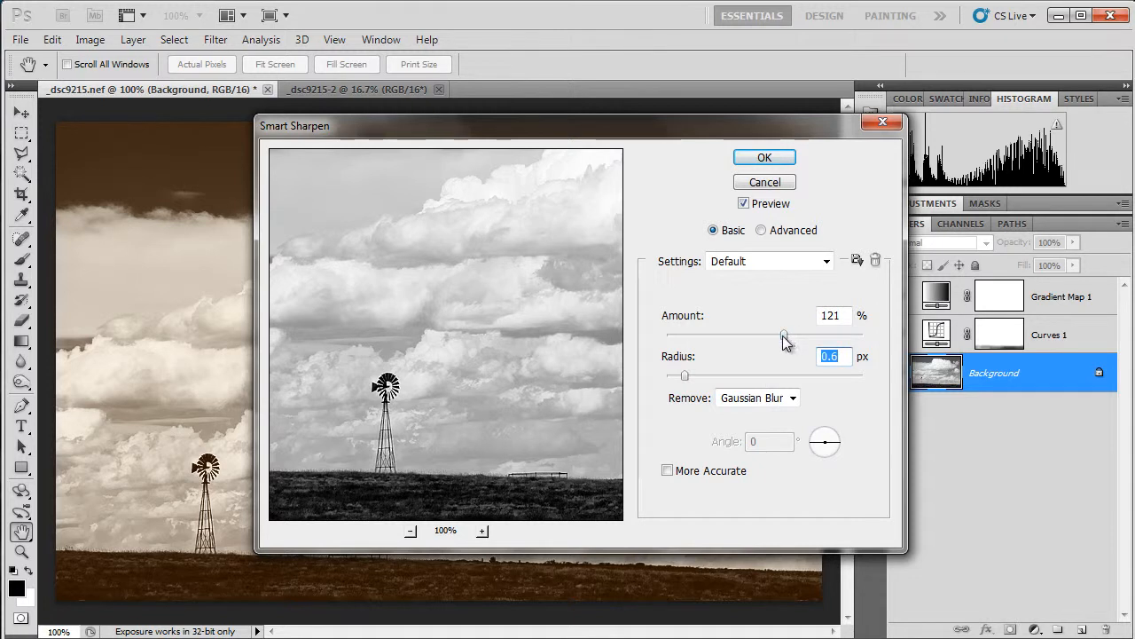
{"action": "left_click_drag", "start_coordinate": [784, 335], "coordinate": [753, 335]}
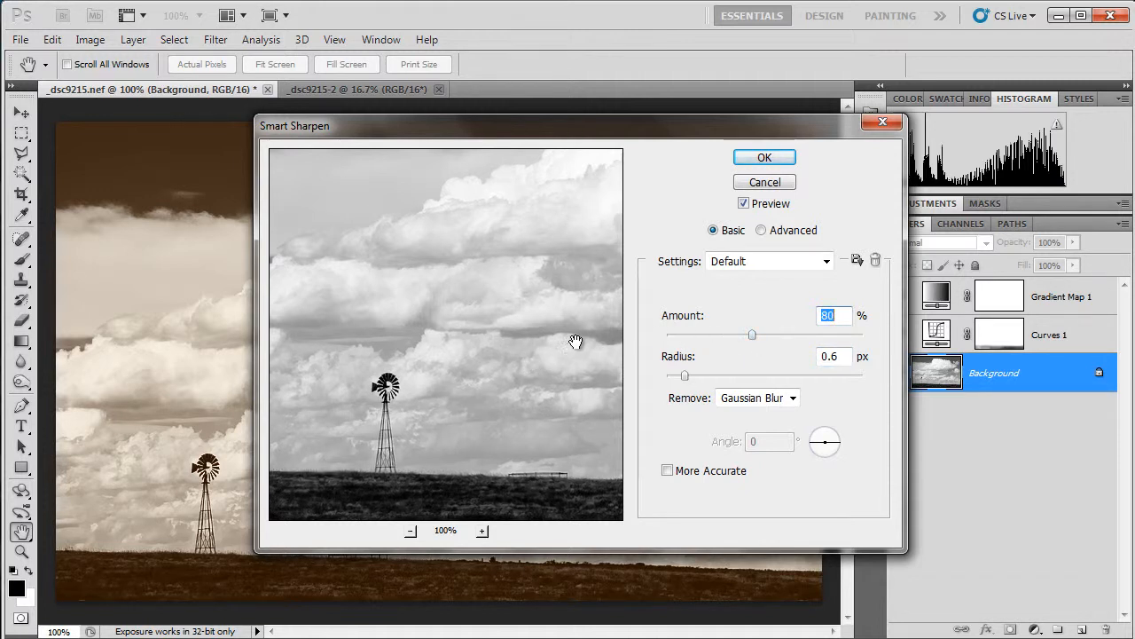
{"action": "left_click_drag", "start_coordinate": [575, 339], "coordinate": [505, 346]}
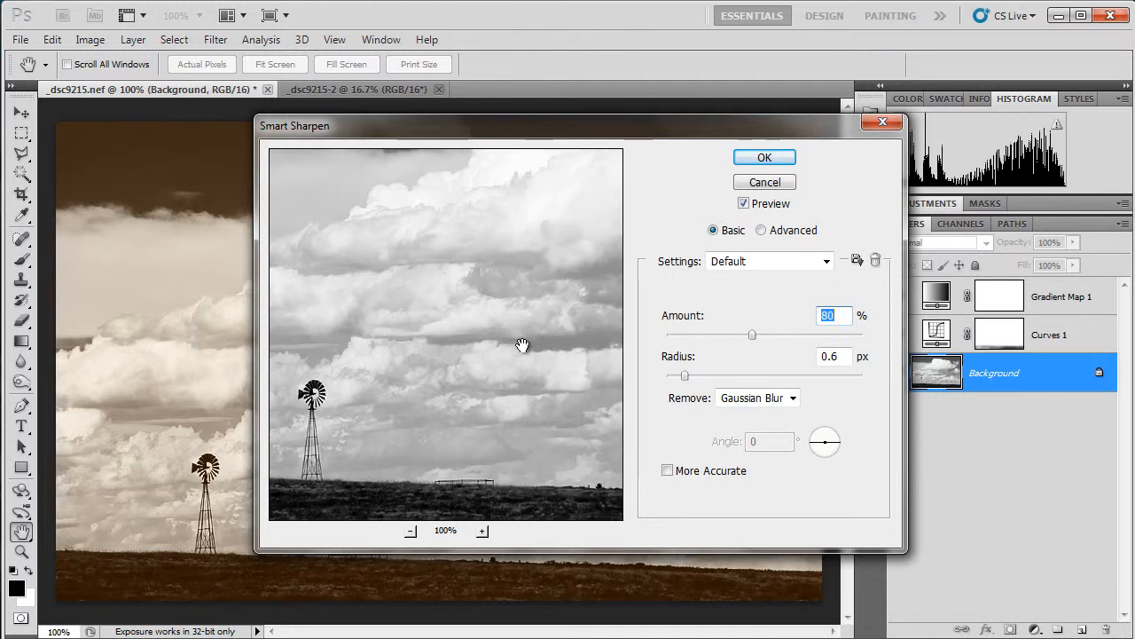
{"action": "left_click_drag", "start_coordinate": [554, 298], "coordinate": [377, 306]}
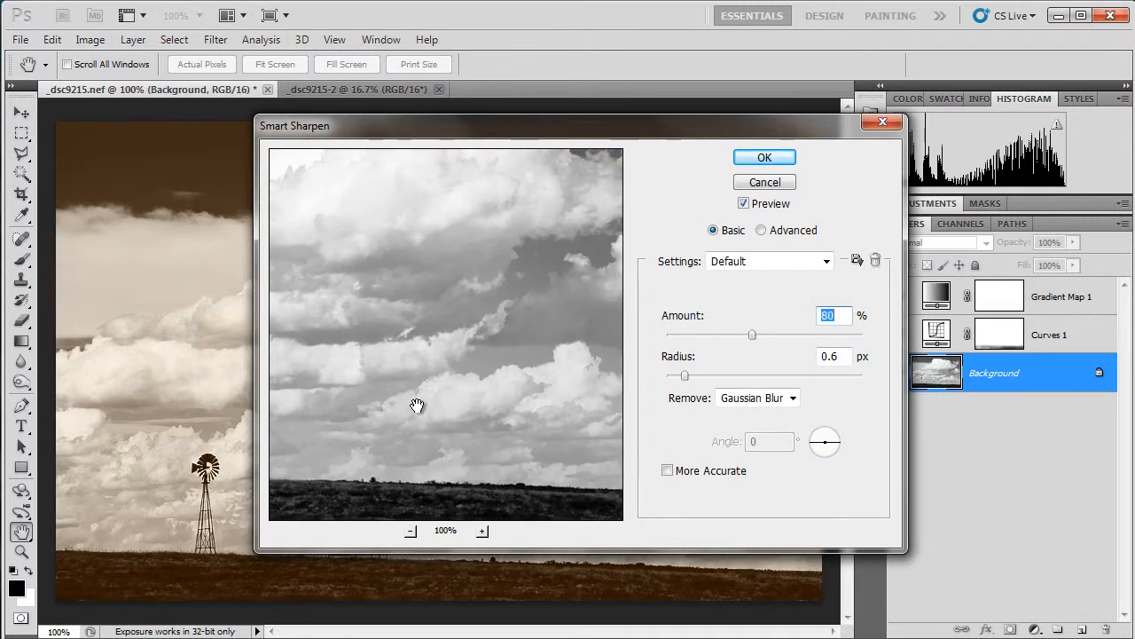
{"action": "left_click_drag", "start_coordinate": [418, 405], "coordinate": [536, 403]}
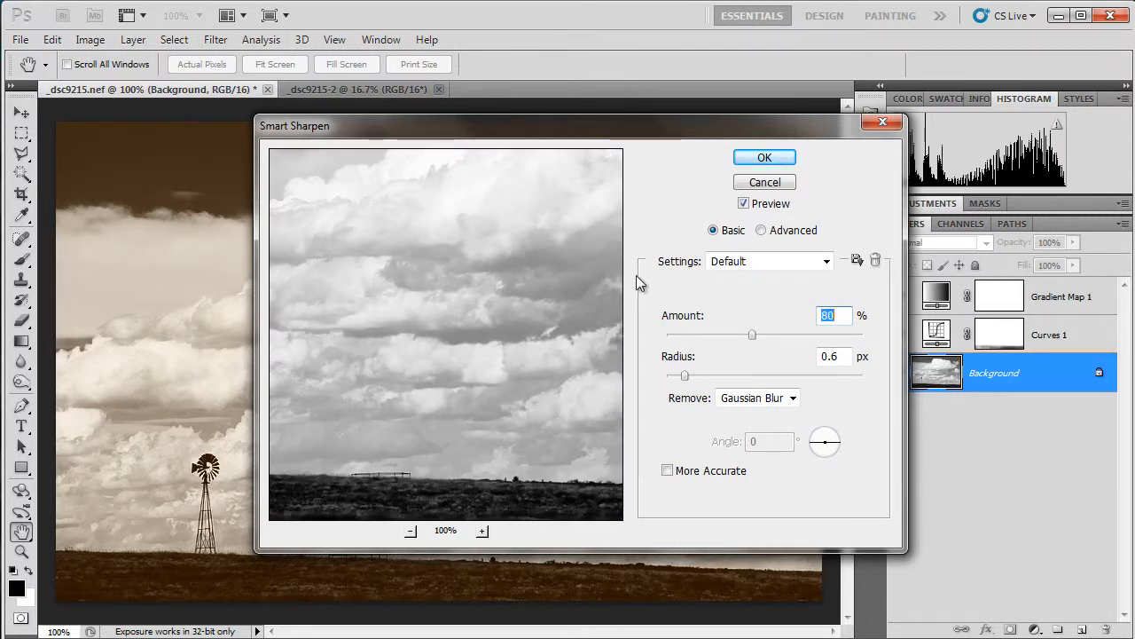
{"action": "left_click", "coordinate": [765, 157]}
{"action": "key", "text": "b"}
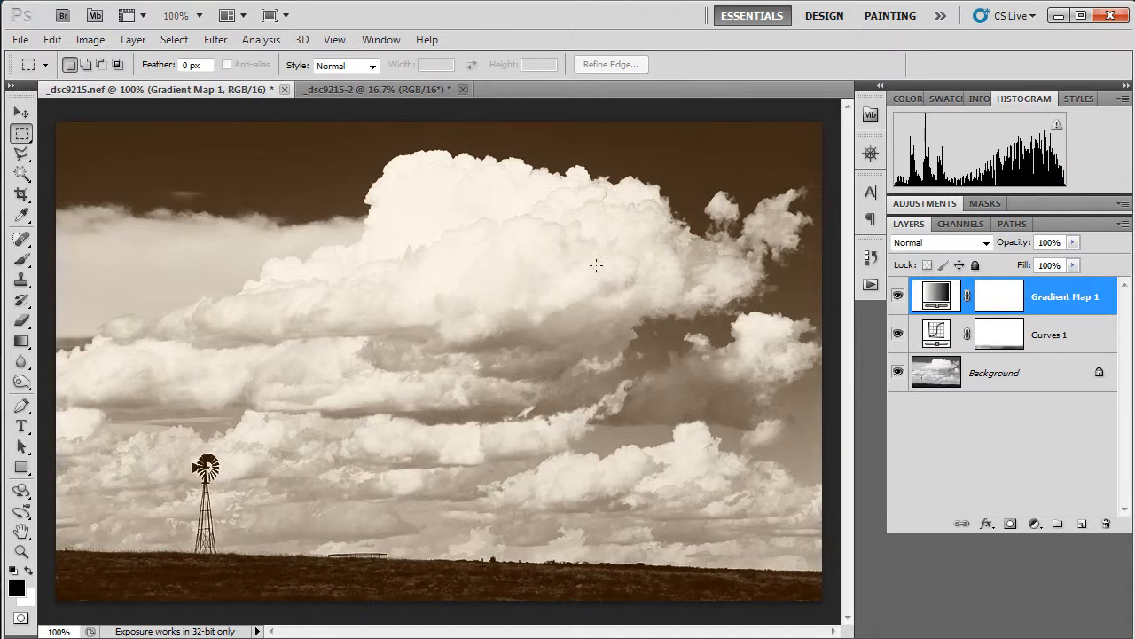
Add the Gradient Map's brown-to-cream gradient to the gradient presets under the name Custom.
{"action": "double_click", "coordinate": [945, 300]}
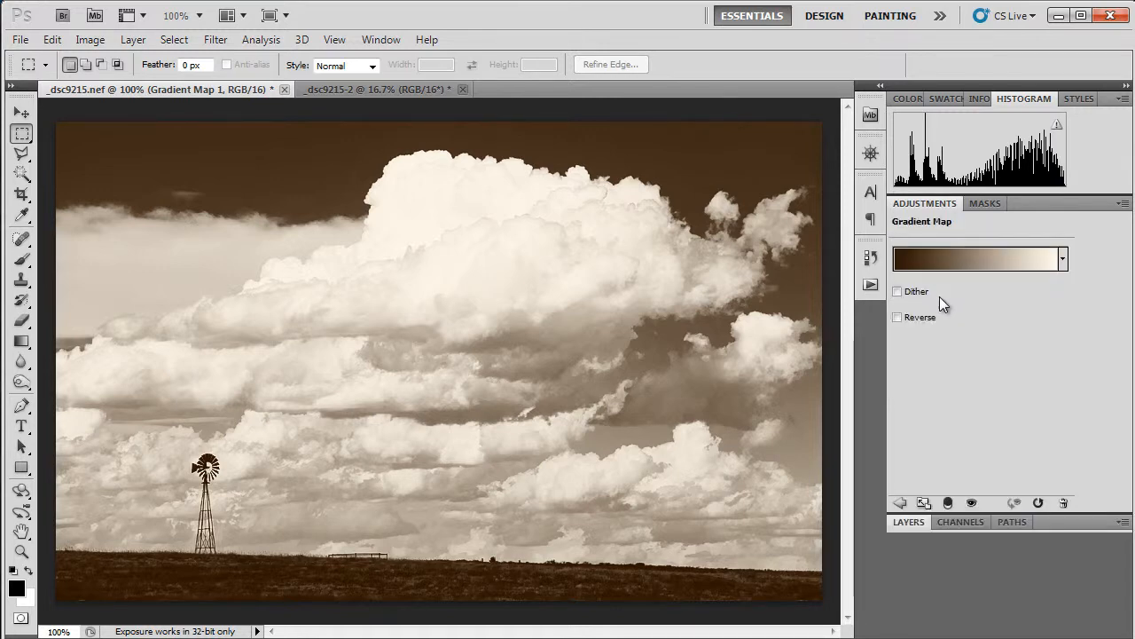
{"action": "left_click", "coordinate": [993, 262]}
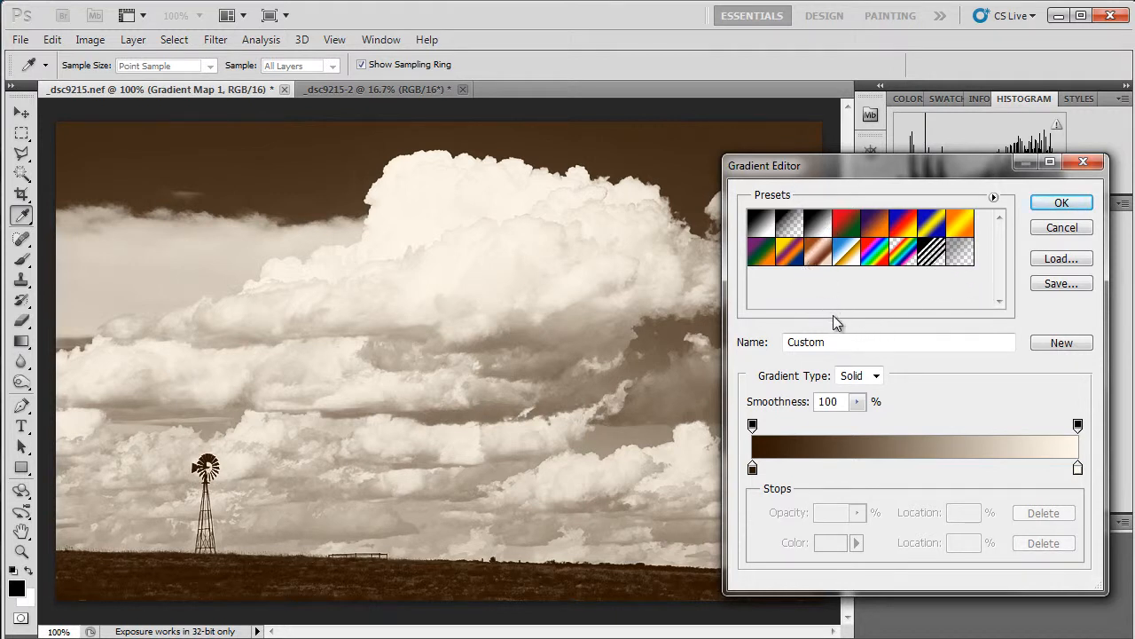
{"action": "left_click", "coordinate": [1062, 345]}
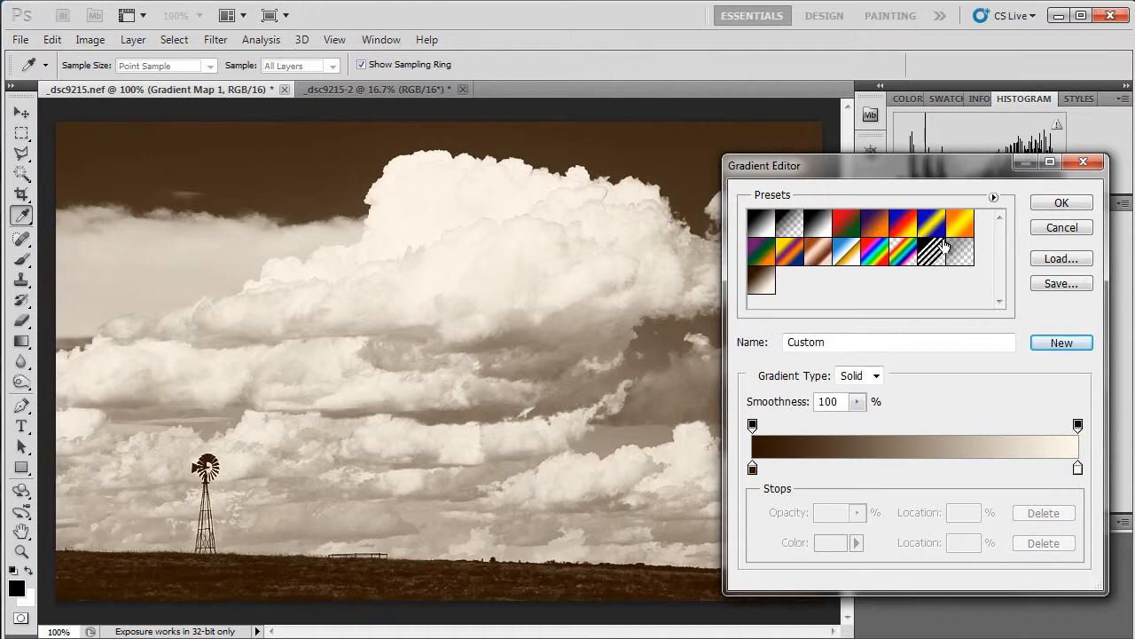
{"action": "left_click", "coordinate": [1060, 206]}
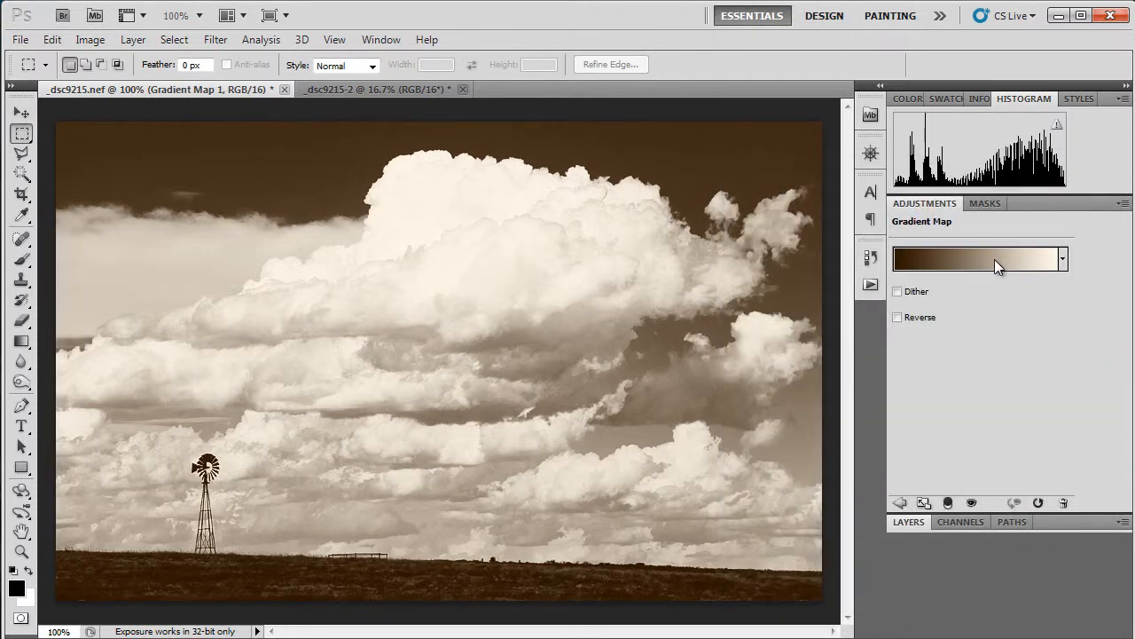
{"action": "left_click", "coordinate": [994, 259]}
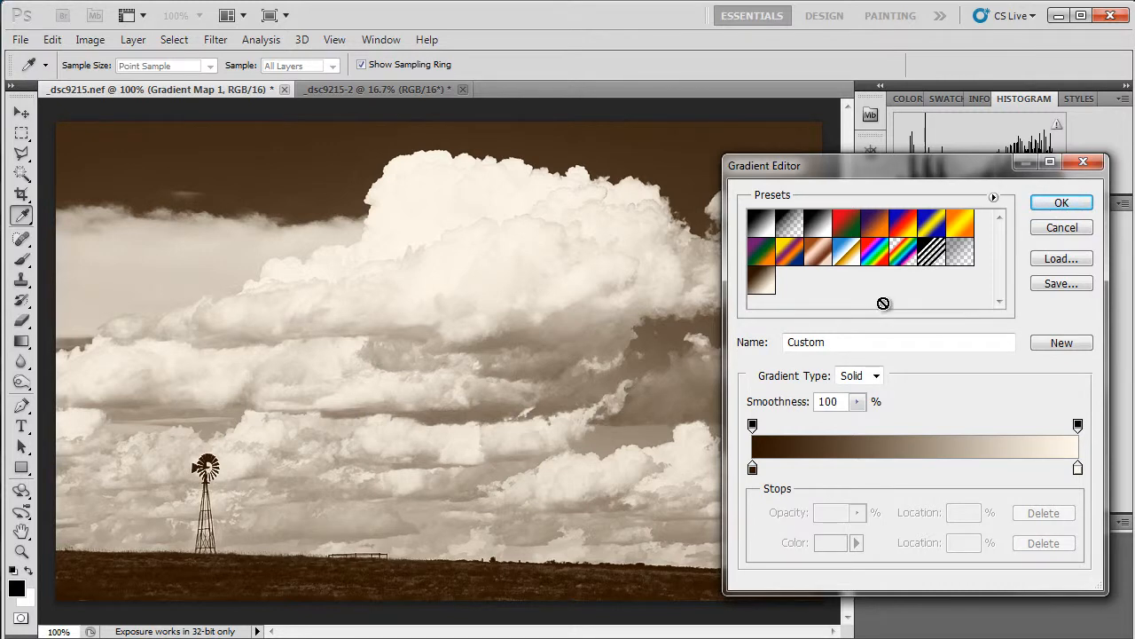
{"action": "left_click", "coordinate": [1063, 286]}
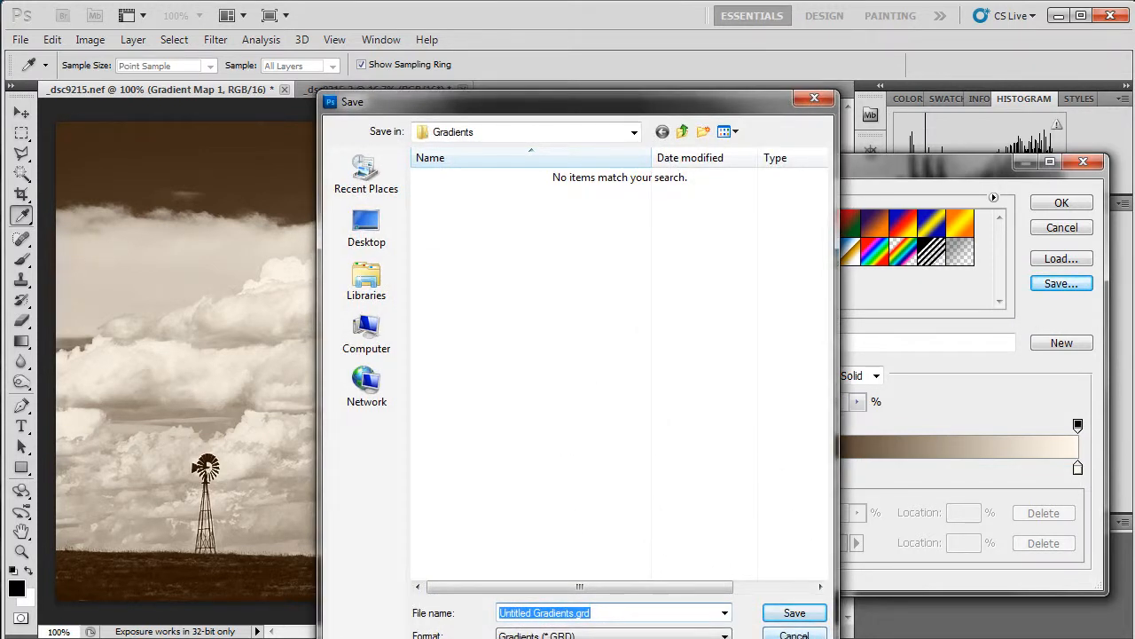
{"action": "left_click", "coordinate": [794, 635]}
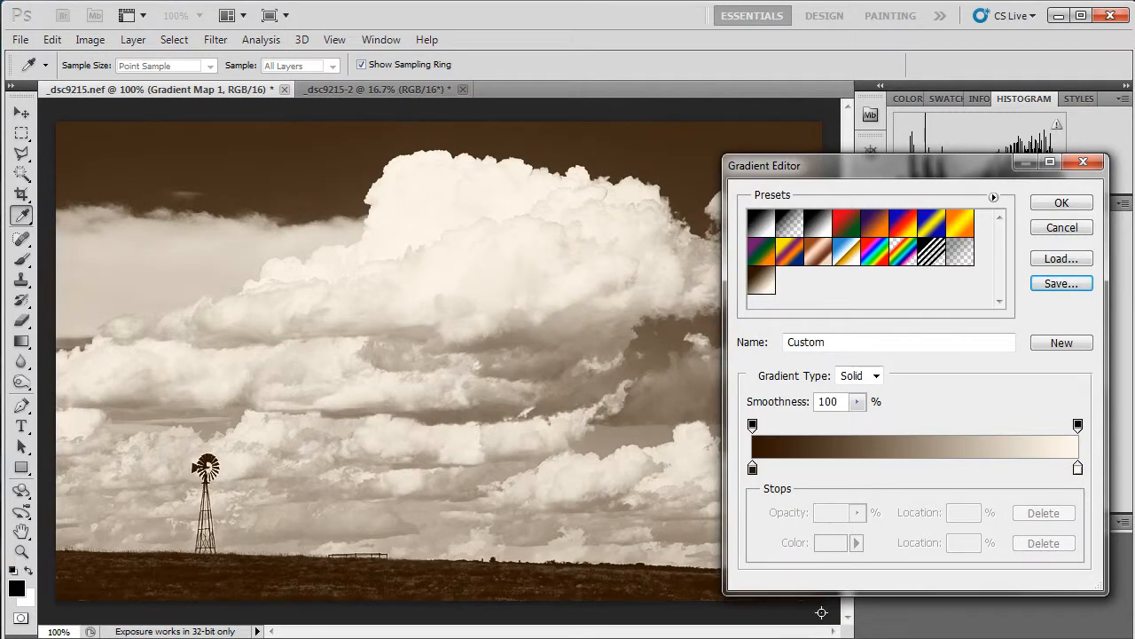
{"action": "left_click", "coordinate": [1060, 203]}
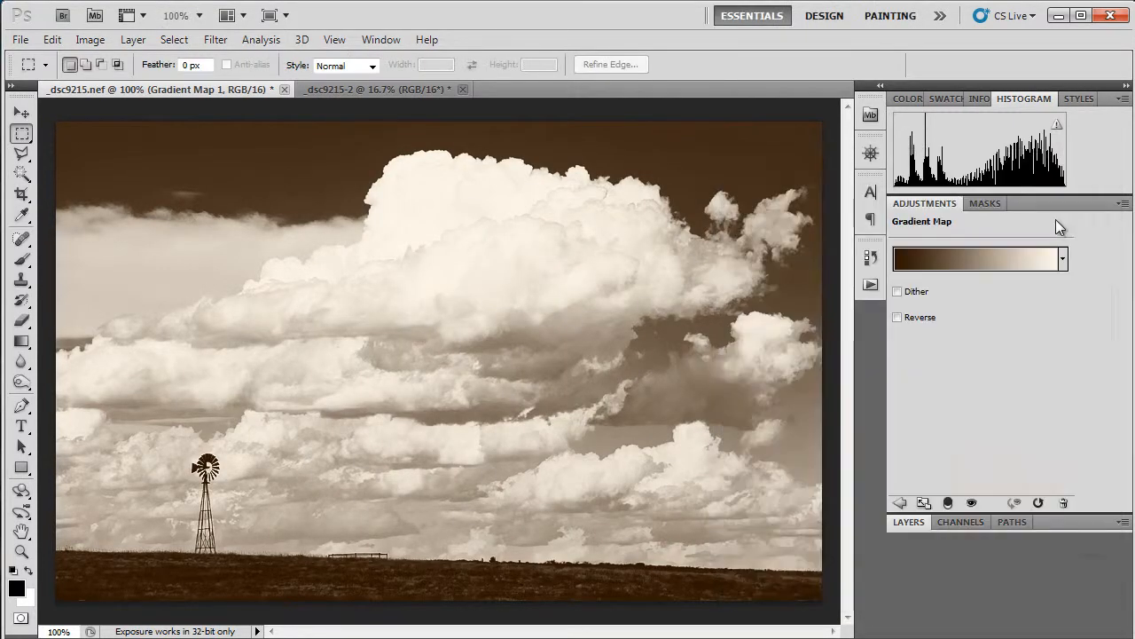